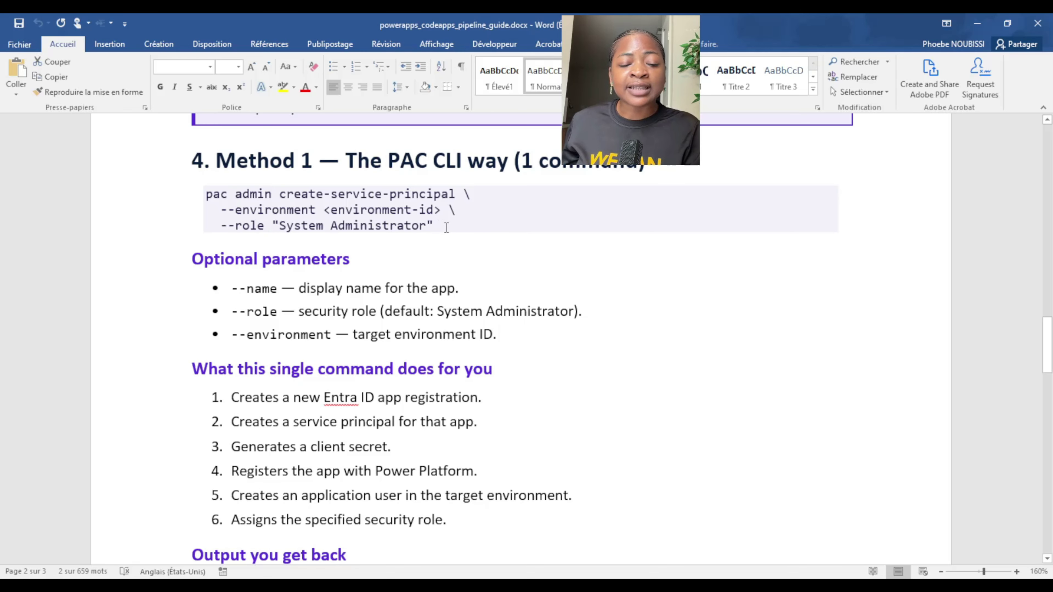
Step: Review the guide's PAC CLI command for creating a service principal and the seven manual steps of Method 2
{"action": "left_click_drag", "start_coordinate": [434, 227], "coordinate": [219, 190]}
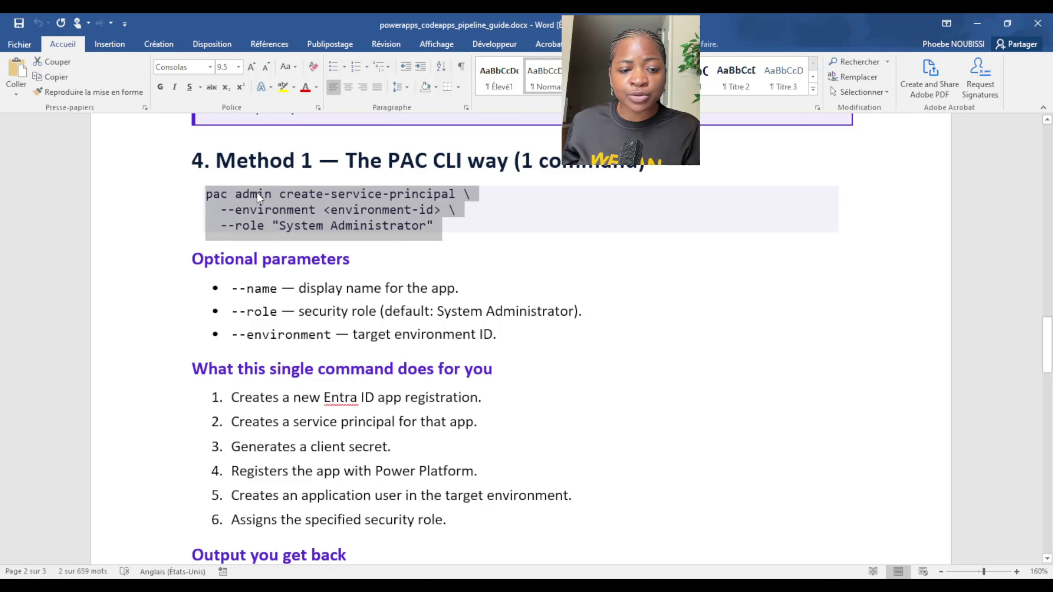
{"action": "scroll", "coordinate": [402, 236], "scroll_direction": "down", "scroll_amount": 10}
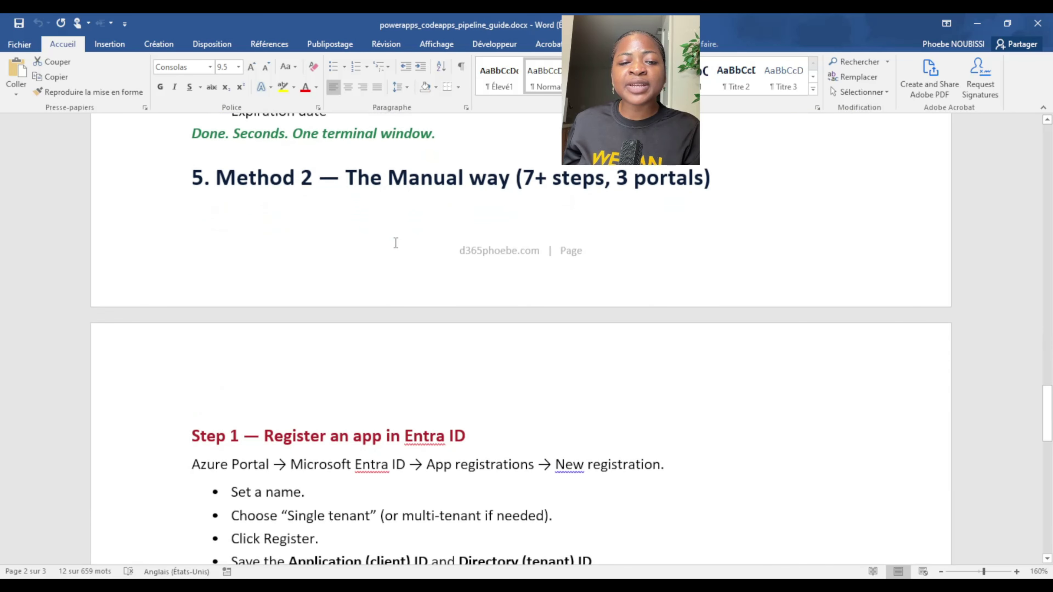
{"action": "scroll", "coordinate": [450, 199], "scroll_direction": "down", "scroll_amount": 5}
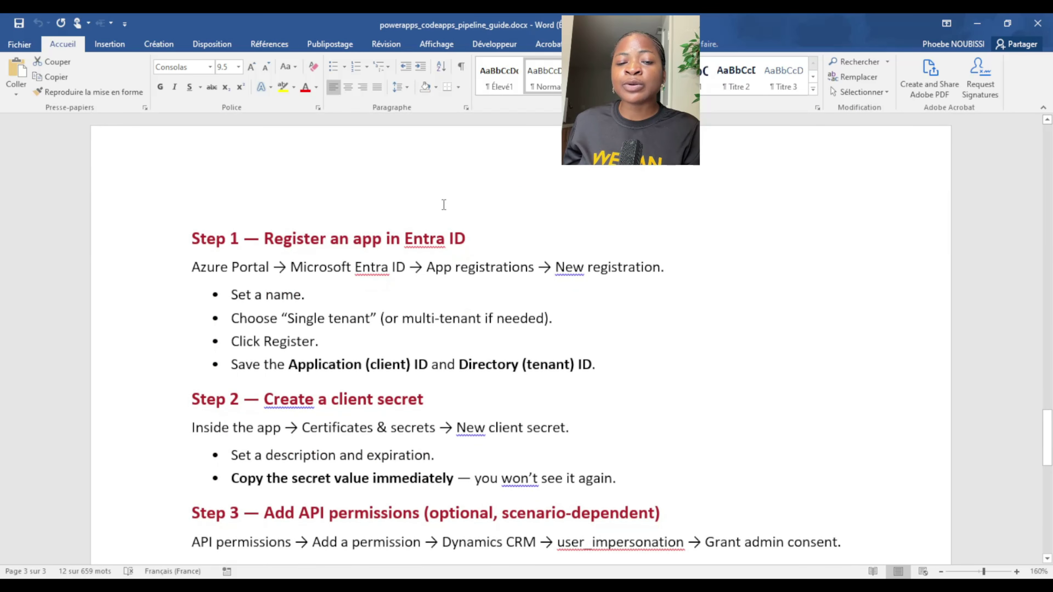
{"action": "scroll", "coordinate": [444, 204], "scroll_direction": "down", "scroll_amount": 1}
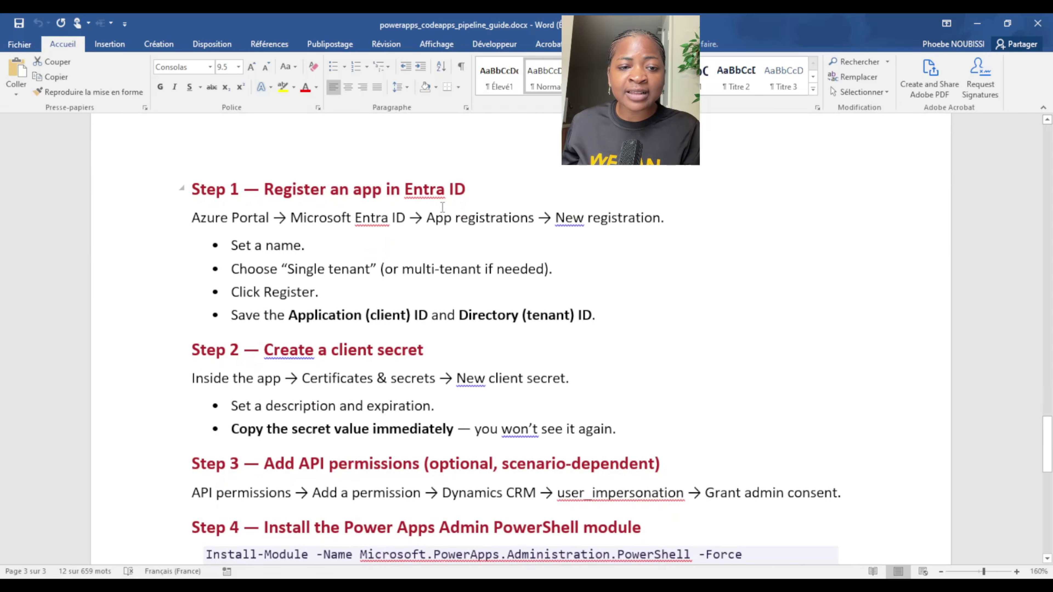
{"action": "scroll", "coordinate": [442, 208], "scroll_direction": "down", "scroll_amount": 1}
{"action": "scroll", "coordinate": [442, 207], "scroll_direction": "down", "scroll_amount": 2}
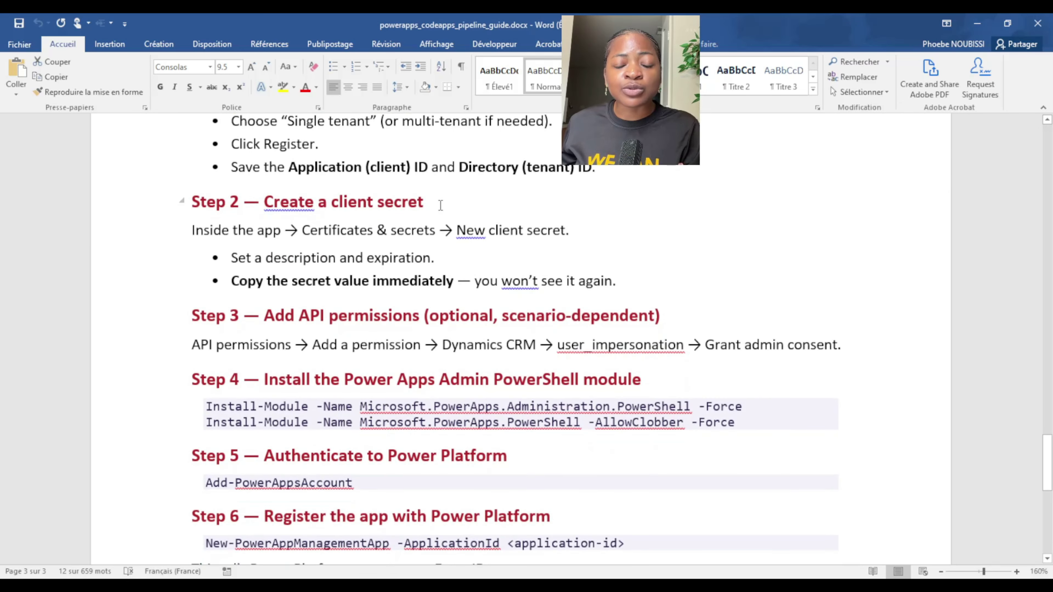
{"action": "scroll", "coordinate": [440, 205], "scroll_direction": "down", "scroll_amount": 3}
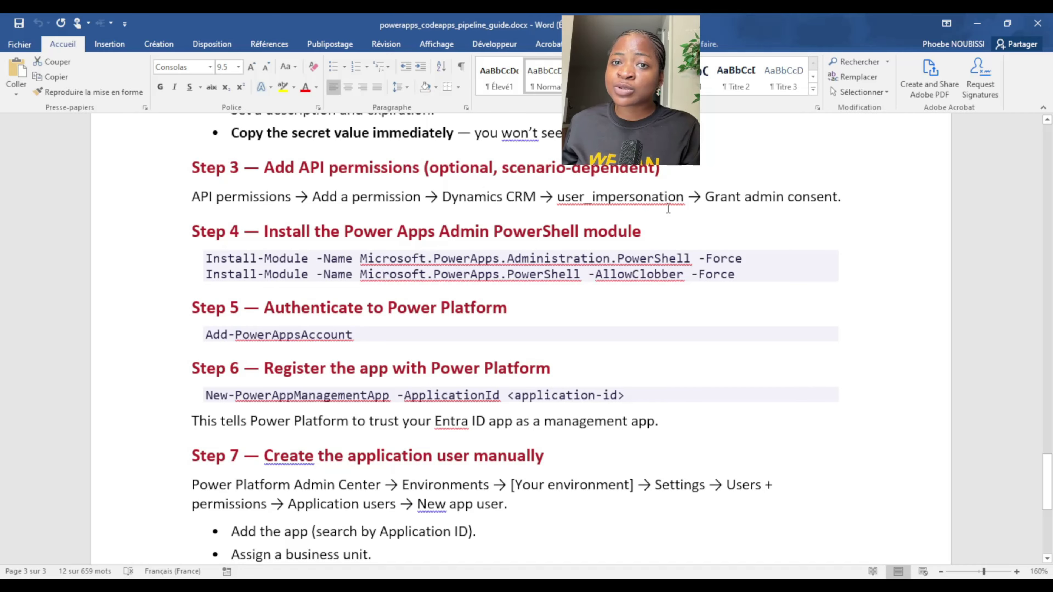
{"action": "scroll", "coordinate": [702, 199], "scroll_direction": "down", "scroll_amount": 1}
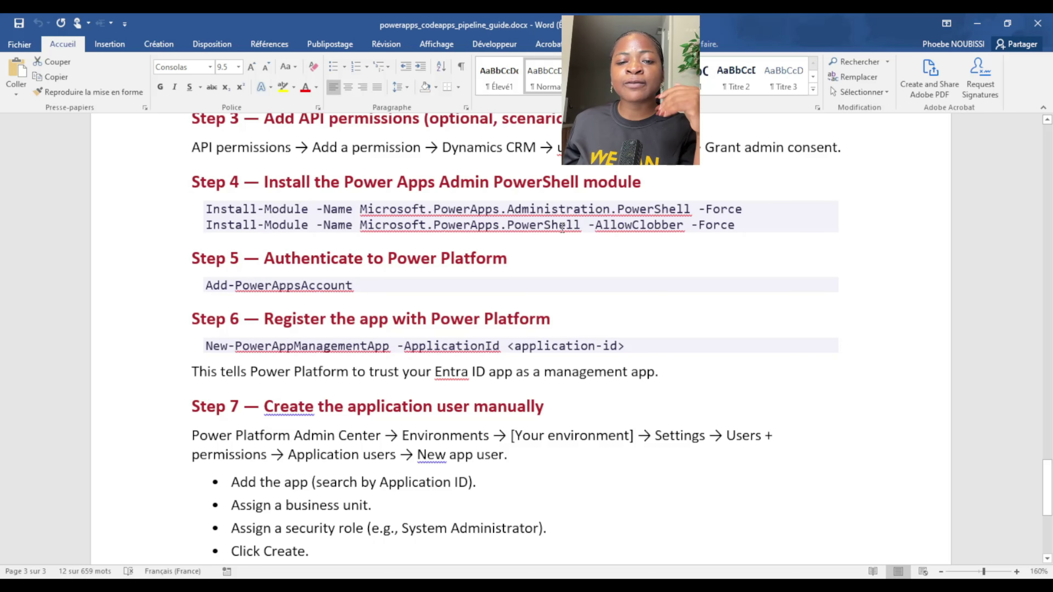
{"action": "scroll", "coordinate": [553, 227], "scroll_direction": "down", "scroll_amount": 1}
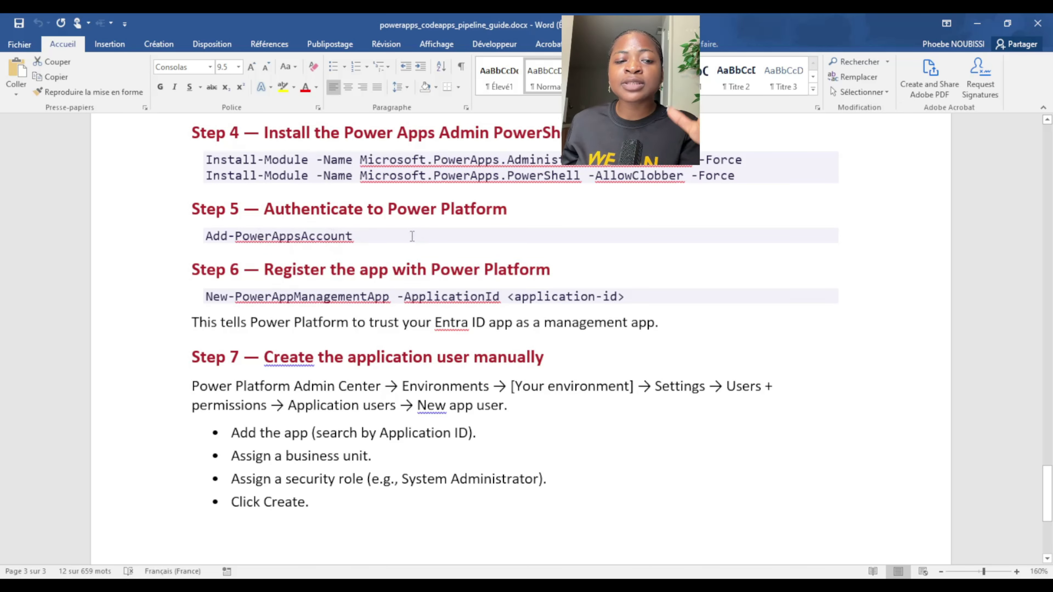
{"action": "scroll", "coordinate": [412, 236], "scroll_direction": "down", "scroll_amount": 1}
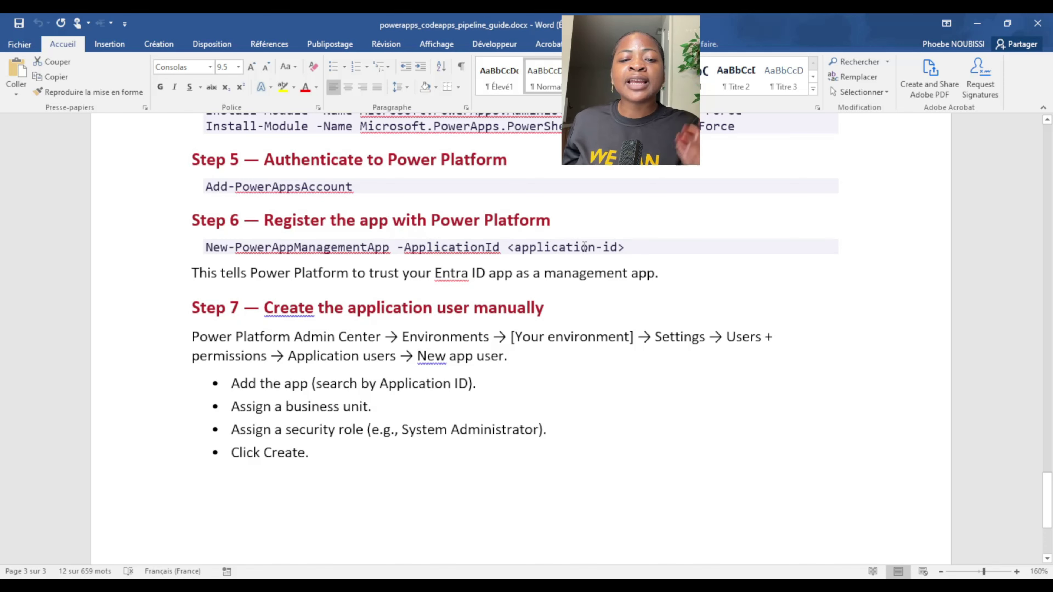
{"action": "scroll", "coordinate": [463, 267], "scroll_direction": "down", "scroll_amount": 1}
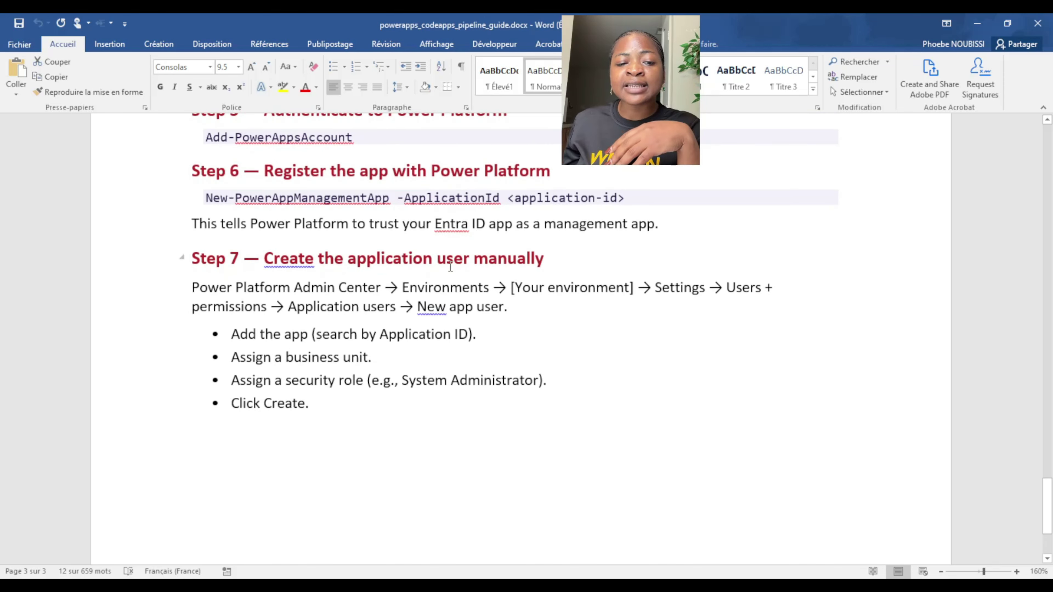
{"action": "scroll", "coordinate": [385, 255], "scroll_direction": "down", "scroll_amount": 1}
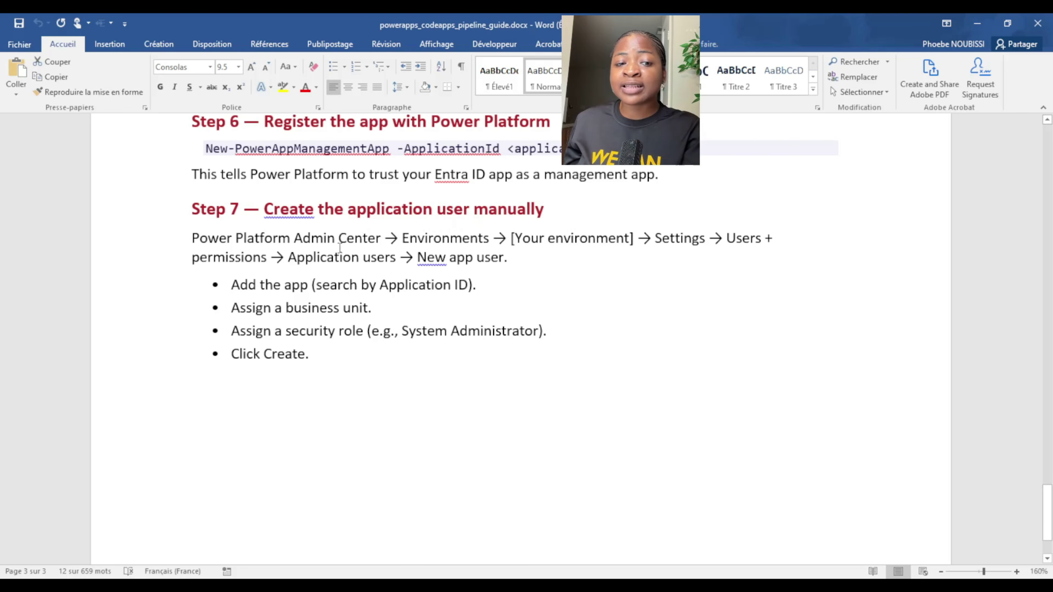
{"action": "scroll", "coordinate": [477, 242], "scroll_direction": "down", "scroll_amount": 2}
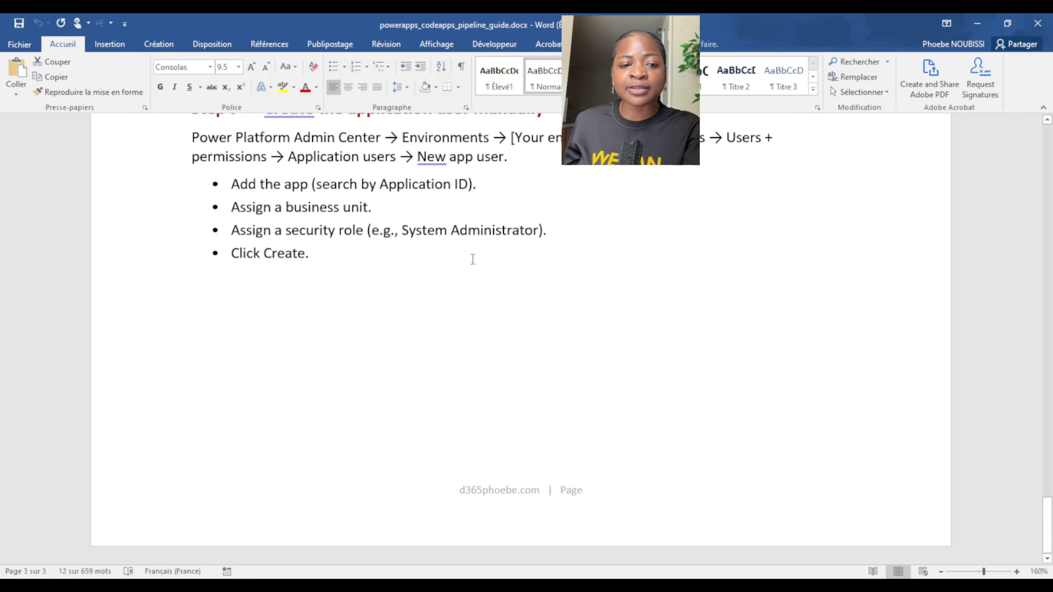
{"action": "scroll", "coordinate": [469, 252], "scroll_direction": "up", "scroll_amount": 20}
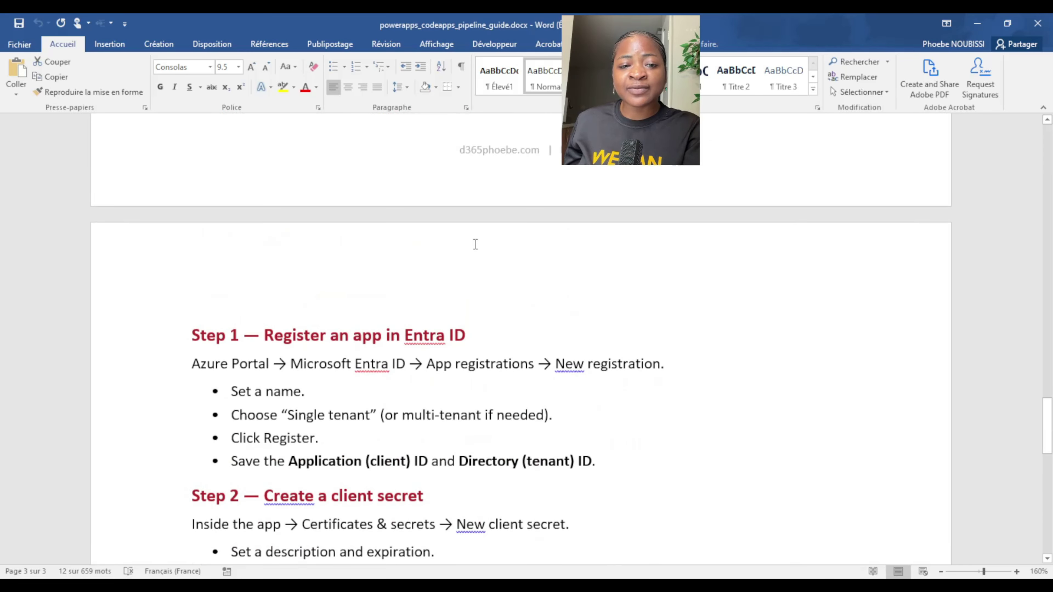
{"action": "scroll", "coordinate": [476, 244], "scroll_direction": "up", "scroll_amount": 7}
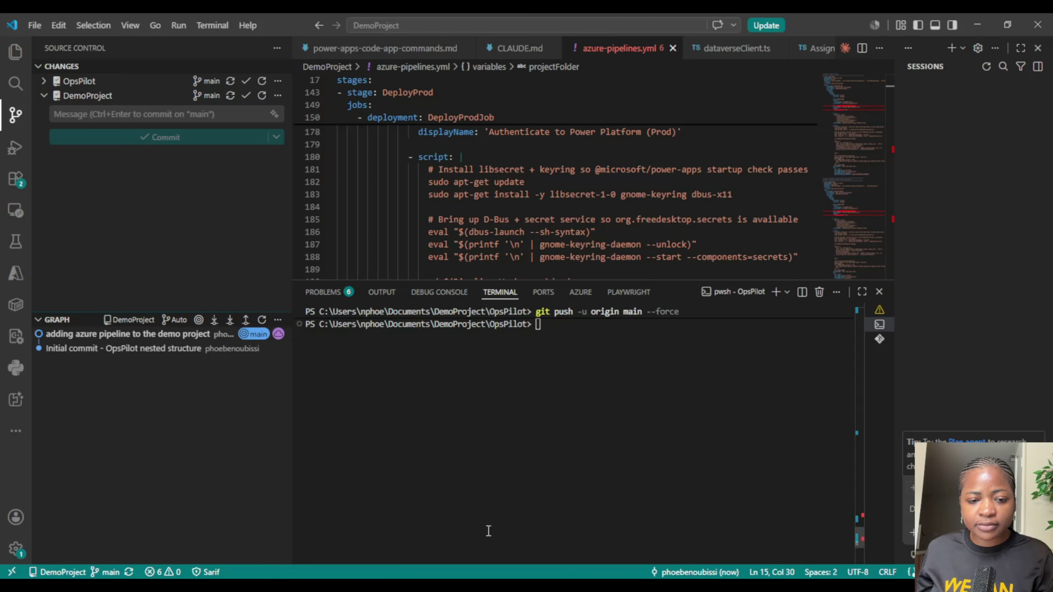
Step: In the VS Code terminal, run pac admin create-service-principal for environment 23f5db6b-4d5d-ed3a-b474-2f9e34ecd103 with role "System Administrator"
{"action": "type", "text": "pac admin create-service-principal ` --environment 23f5db6b-4d5d-ed3a-b474-2f9e34ecd103 ` --role \"System Administrator\""}
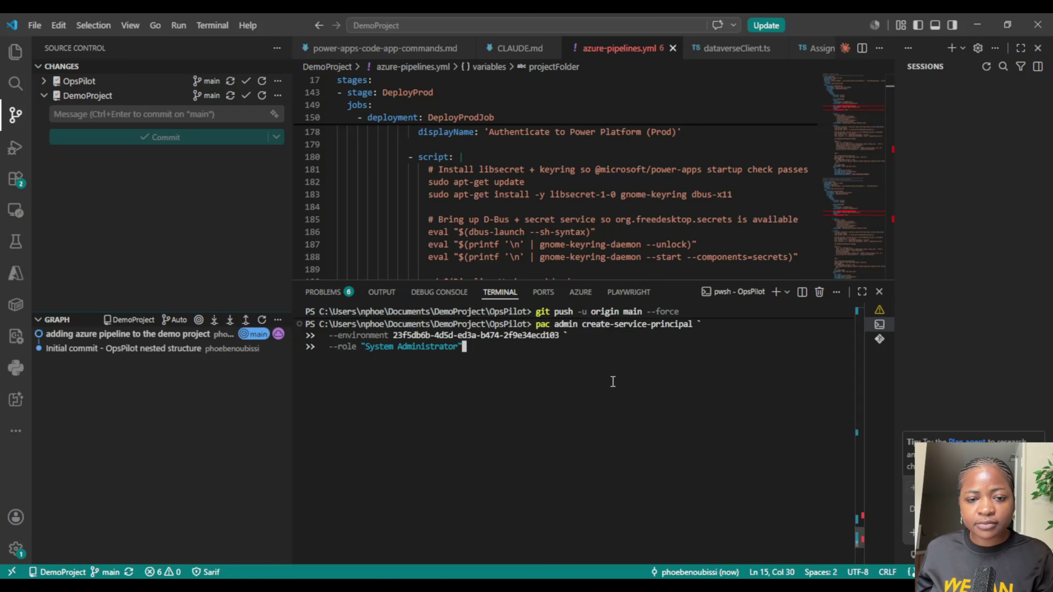
{"action": "key", "text": "Return"}
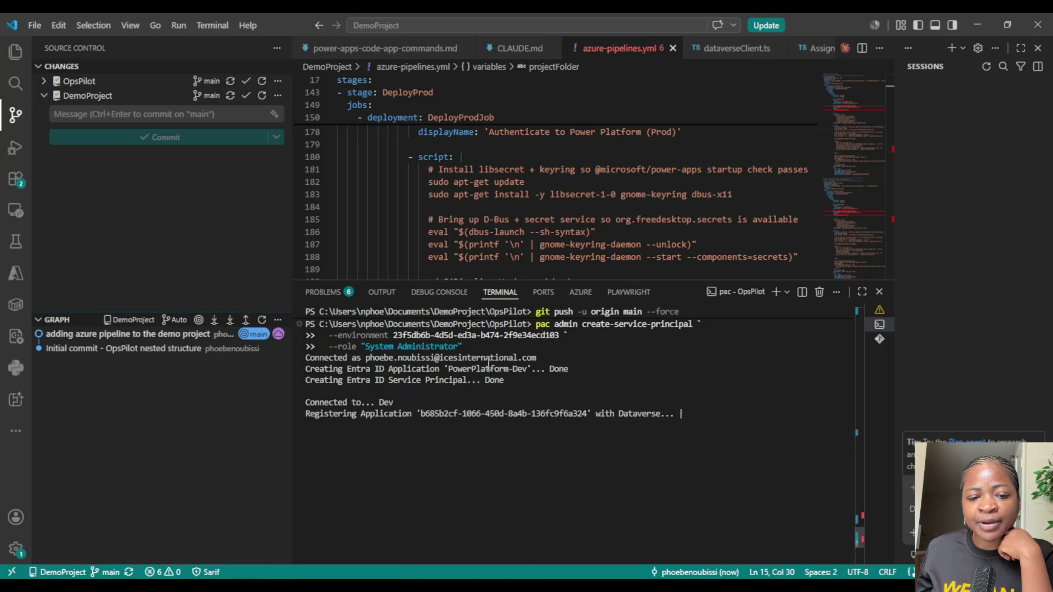
Step: Examine the command's output for the Entra ID application, service principal, Dataverse registration and role assignment
{"action": "scroll", "coordinate": [477, 375], "scroll_direction": "up", "scroll_amount": 3}
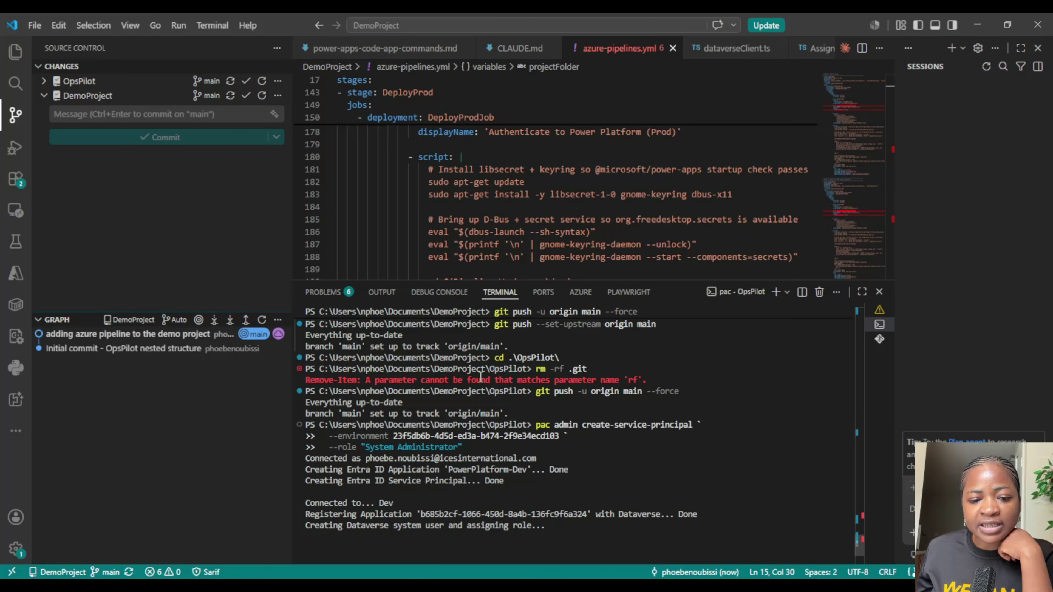
{"action": "scroll", "coordinate": [480, 376], "scroll_direction": "down", "scroll_amount": 3}
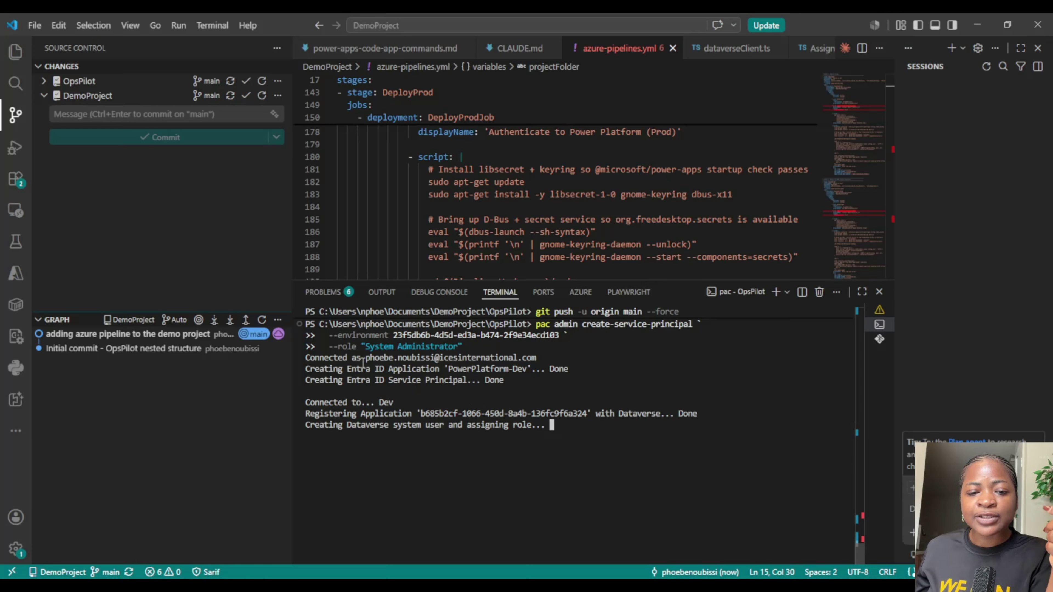
{"action": "left_click_drag", "start_coordinate": [343, 369], "coordinate": [567, 369]}
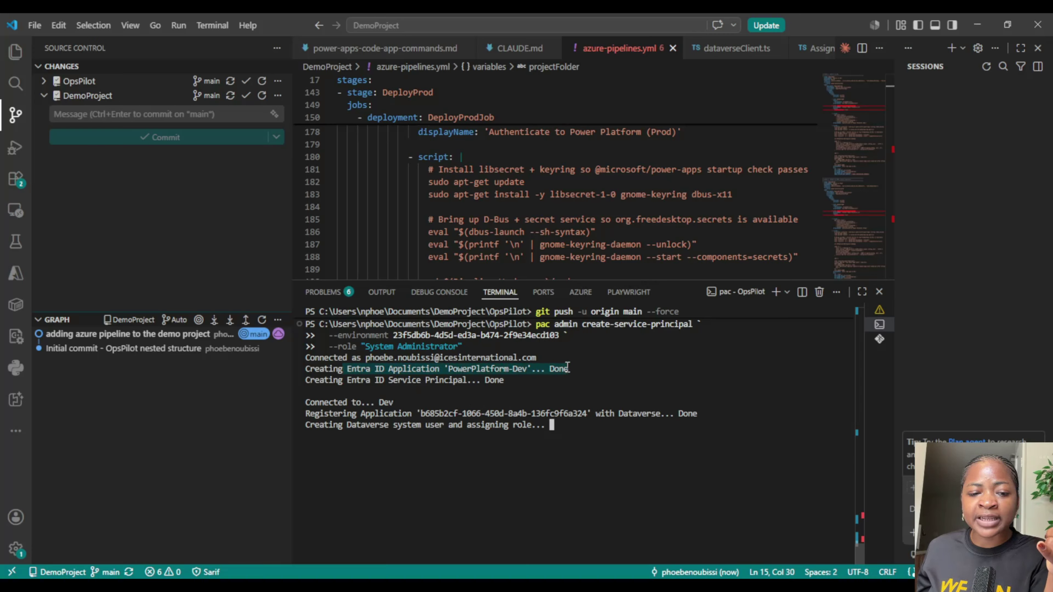
{"action": "left_click", "coordinate": [380, 383]}
{"action": "left_click_drag", "start_coordinate": [342, 380], "coordinate": [482, 380]}
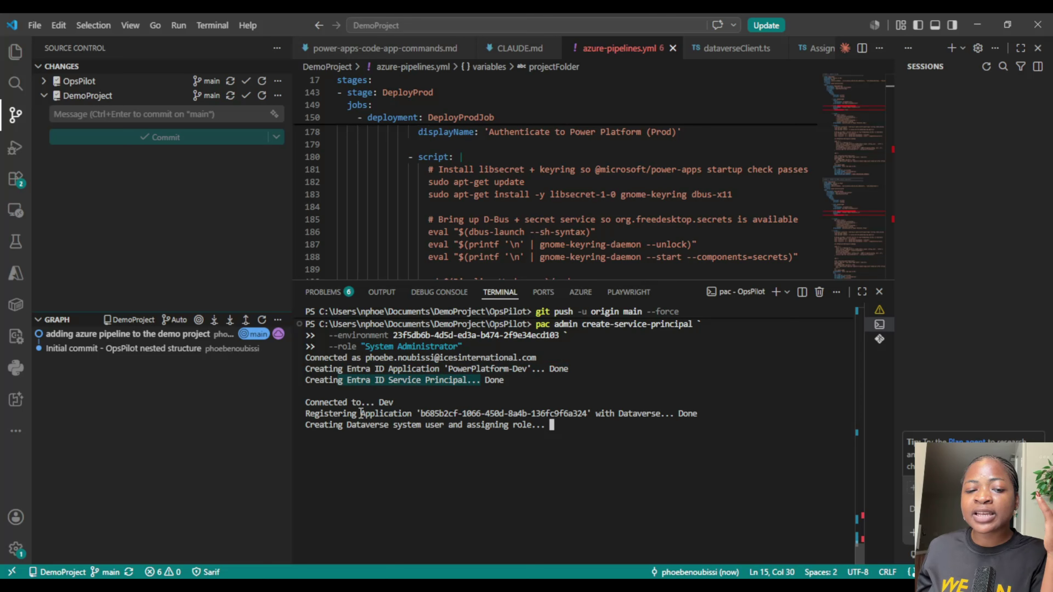
{"action": "left_click_drag", "start_coordinate": [361, 414], "coordinate": [643, 419]}
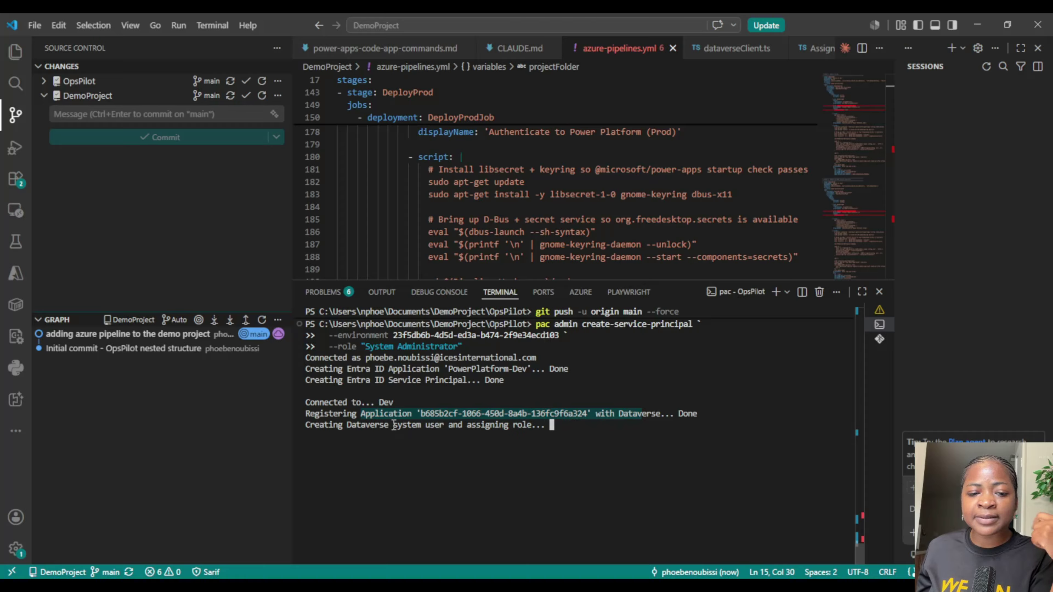
{"action": "left_click", "coordinate": [340, 423]}
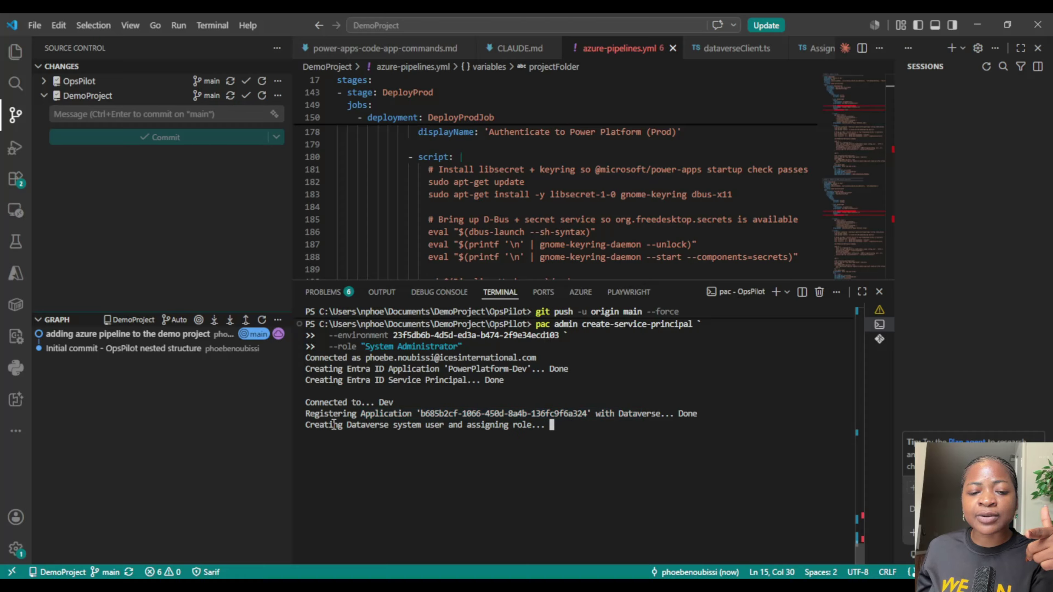
{"action": "left_click_drag", "start_coordinate": [333, 424], "coordinate": [553, 427]}
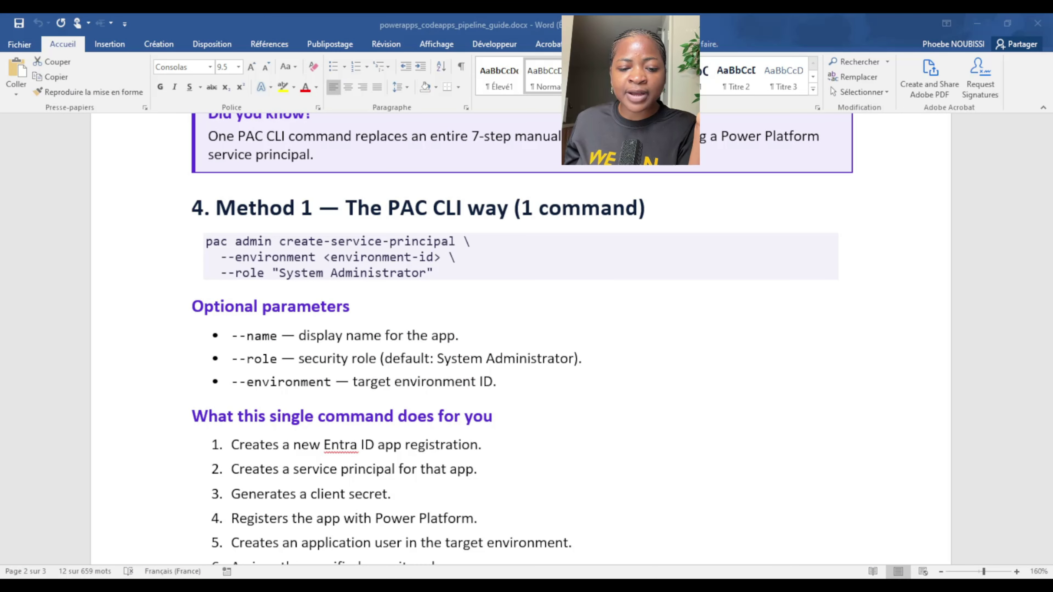
Step: Return to the Word guide and compare the manual seven-step method with the single PAC CLI command and its listed outputs
{"action": "left_click", "coordinate": [382, 296]}
{"action": "scroll", "coordinate": [381, 295], "scroll_direction": "down", "scroll_amount": 20}
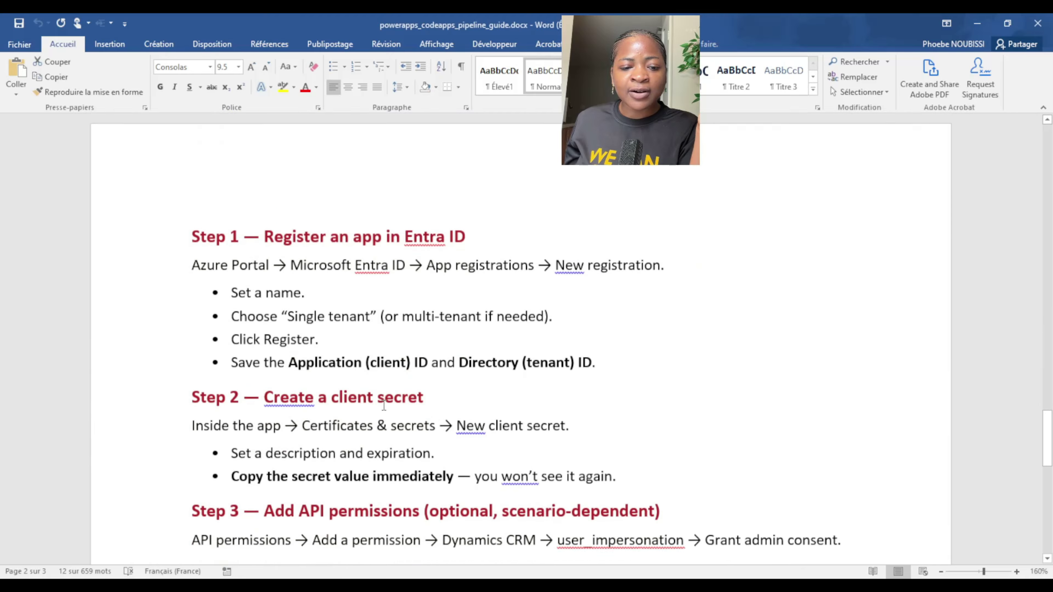
{"action": "scroll", "coordinate": [370, 388], "scroll_direction": "down", "scroll_amount": 6}
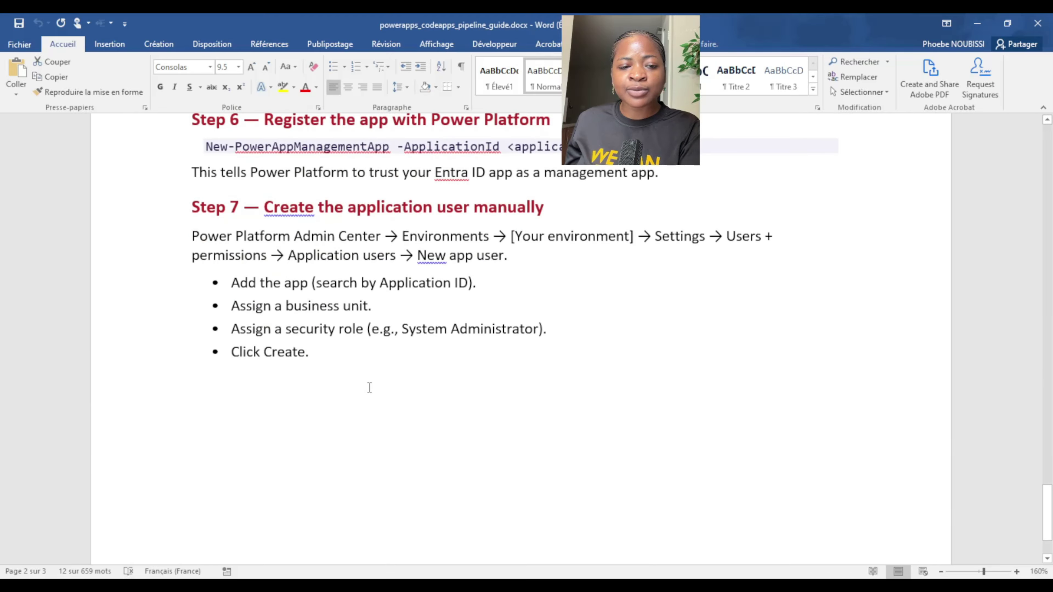
{"action": "scroll", "coordinate": [410, 298], "scroll_direction": "up", "scroll_amount": 3}
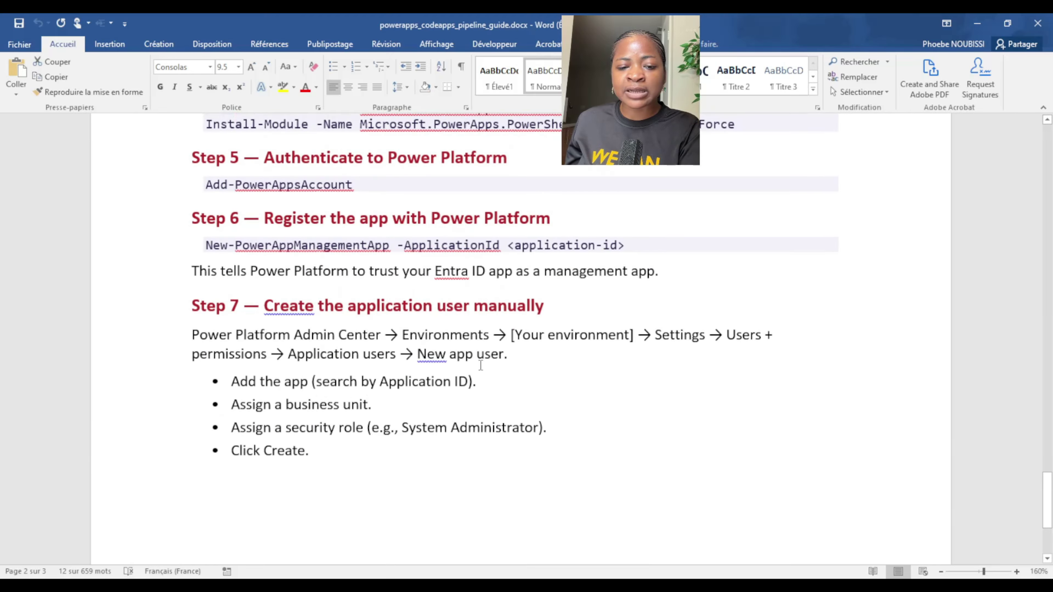
{"action": "scroll", "coordinate": [456, 371], "scroll_direction": "down", "scroll_amount": 3}
{"action": "scroll", "coordinate": [435, 373], "scroll_direction": "up", "scroll_amount": 12}
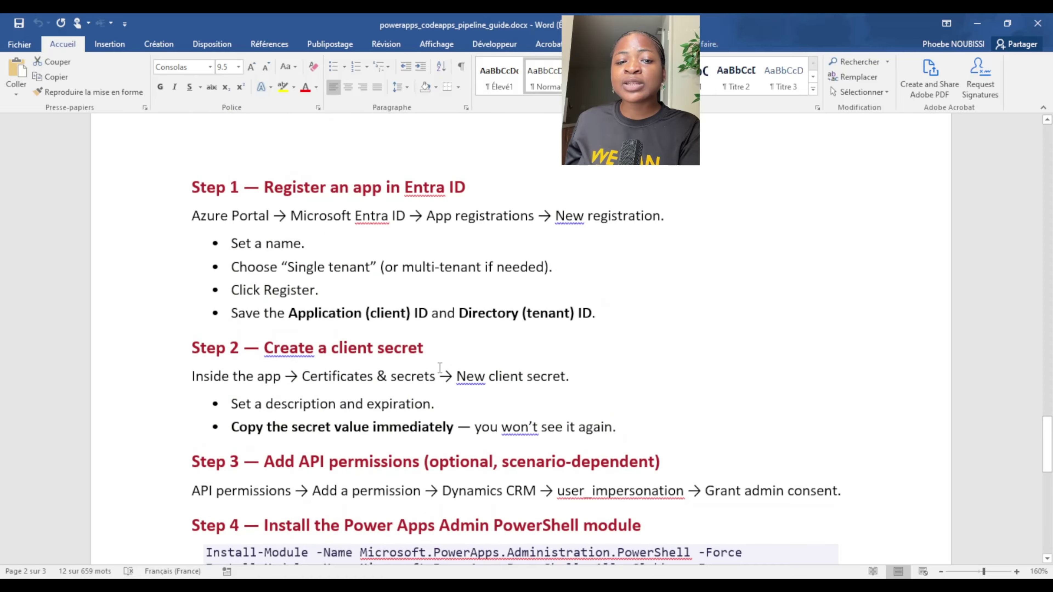
{"action": "scroll", "coordinate": [440, 367], "scroll_direction": "up", "scroll_amount": 15}
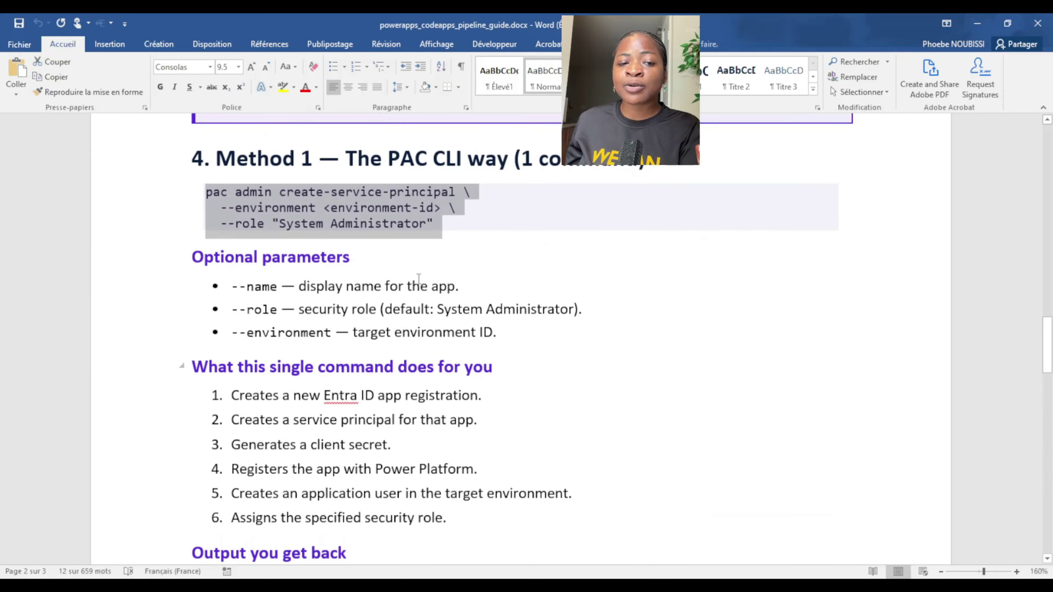
{"action": "scroll", "coordinate": [398, 225], "scroll_direction": "down", "scroll_amount": 15}
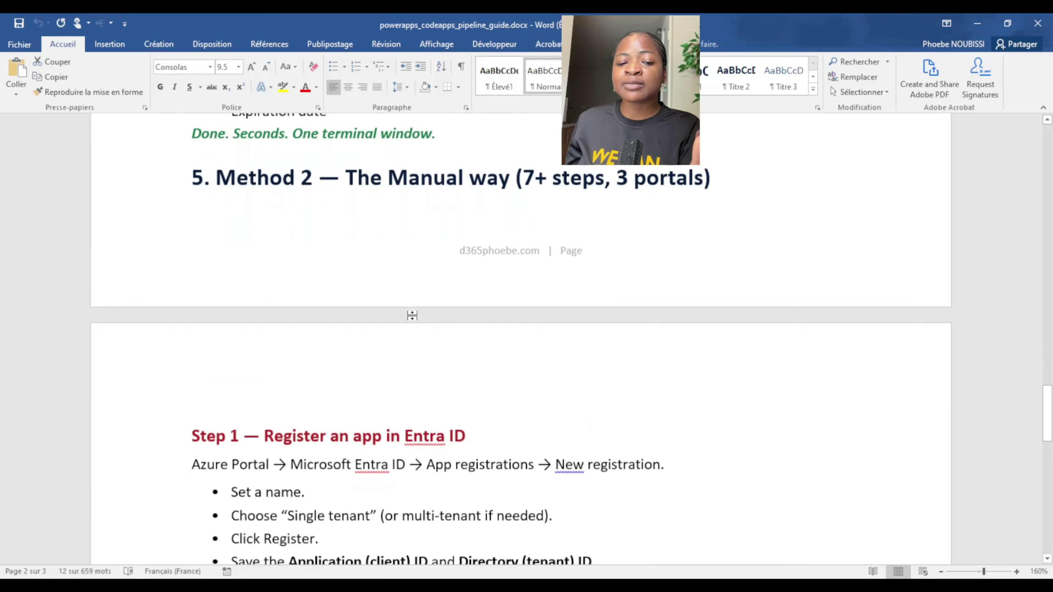
{"action": "scroll", "coordinate": [390, 249], "scroll_direction": "down", "scroll_amount": 10}
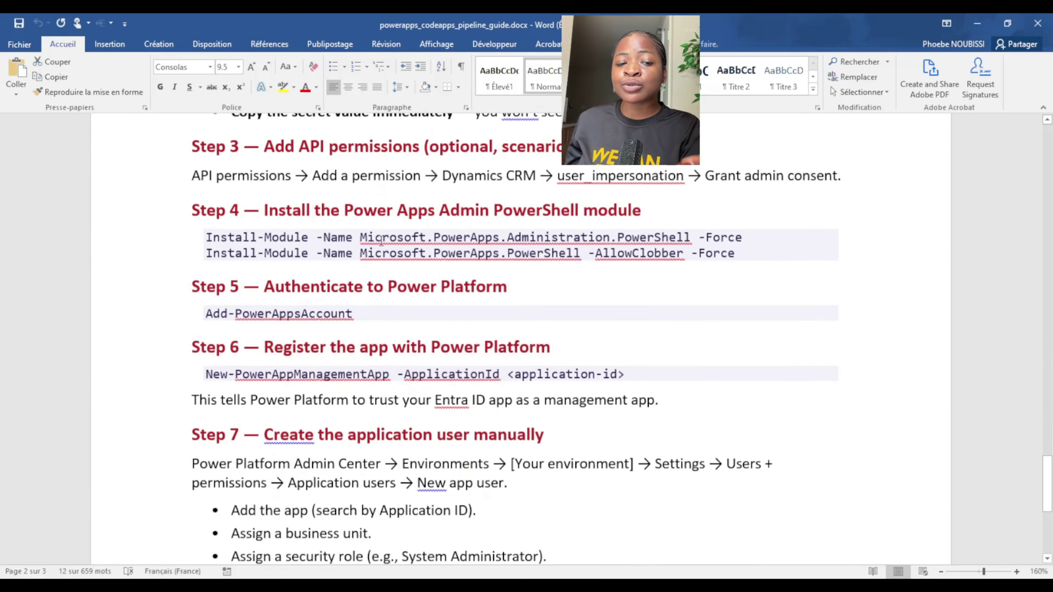
{"action": "scroll", "coordinate": [389, 252], "scroll_direction": "up", "scroll_amount": 20}
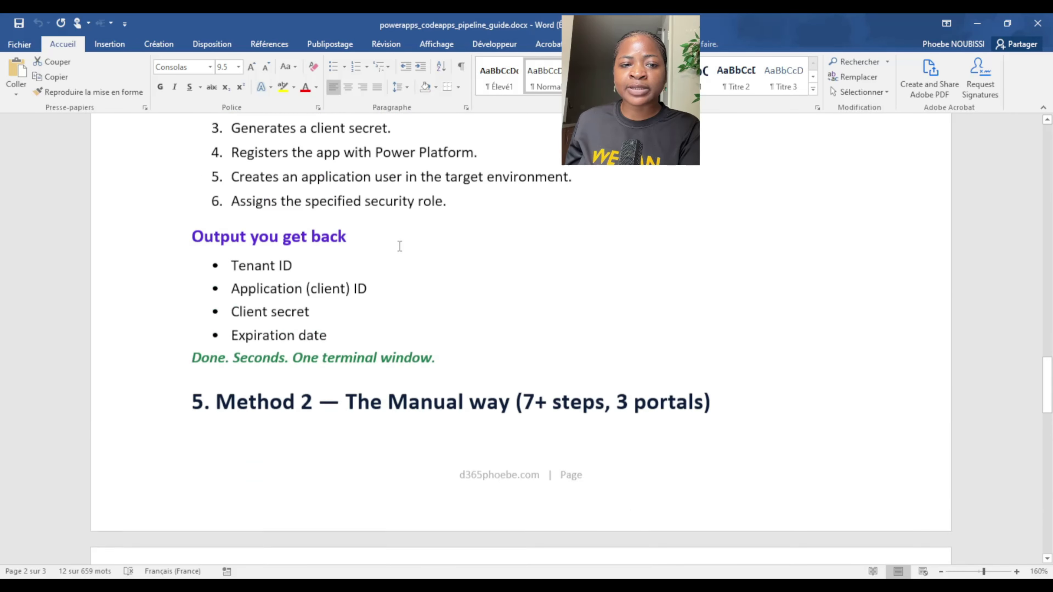
{"action": "scroll", "coordinate": [399, 245], "scroll_direction": "down", "scroll_amount": 3}
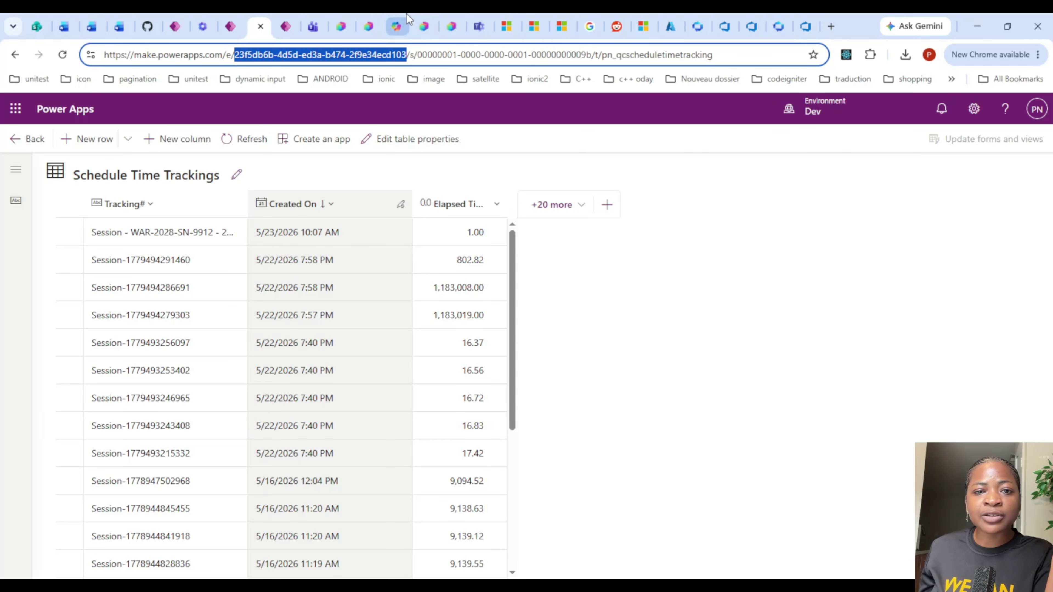
Step: Switch to the Power Platform admin center in Chrome and open the Dev environment from the environments list
{"action": "left_click", "coordinate": [508, 21]}
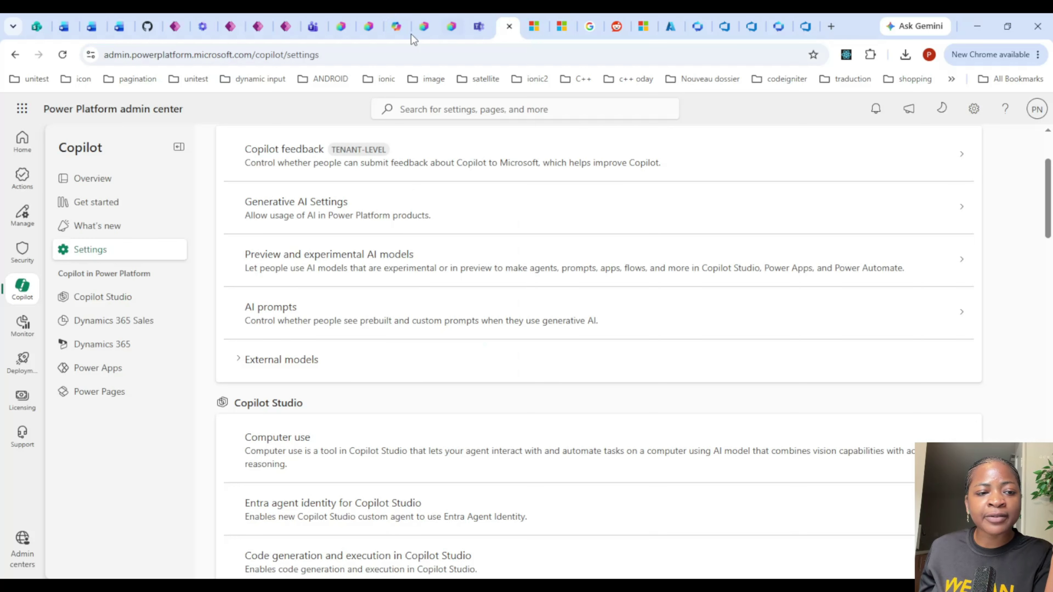
{"action": "left_click", "coordinate": [24, 213]}
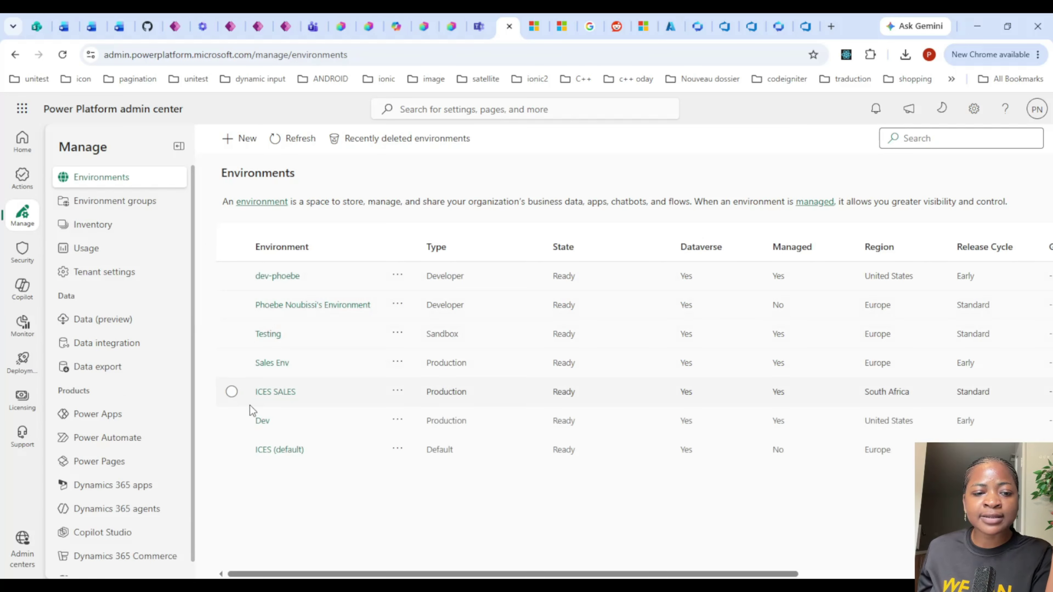
{"action": "left_click", "coordinate": [261, 420]}
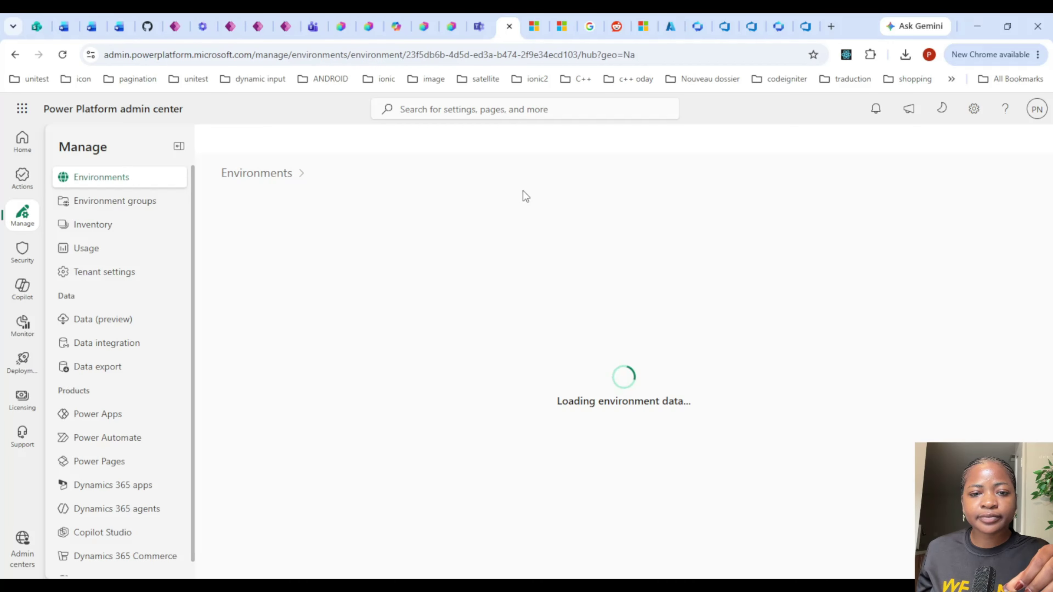
Step: Open the Dev environment's settings and go to the application users under Users + permissions
{"action": "left_click", "coordinate": [519, 146]}
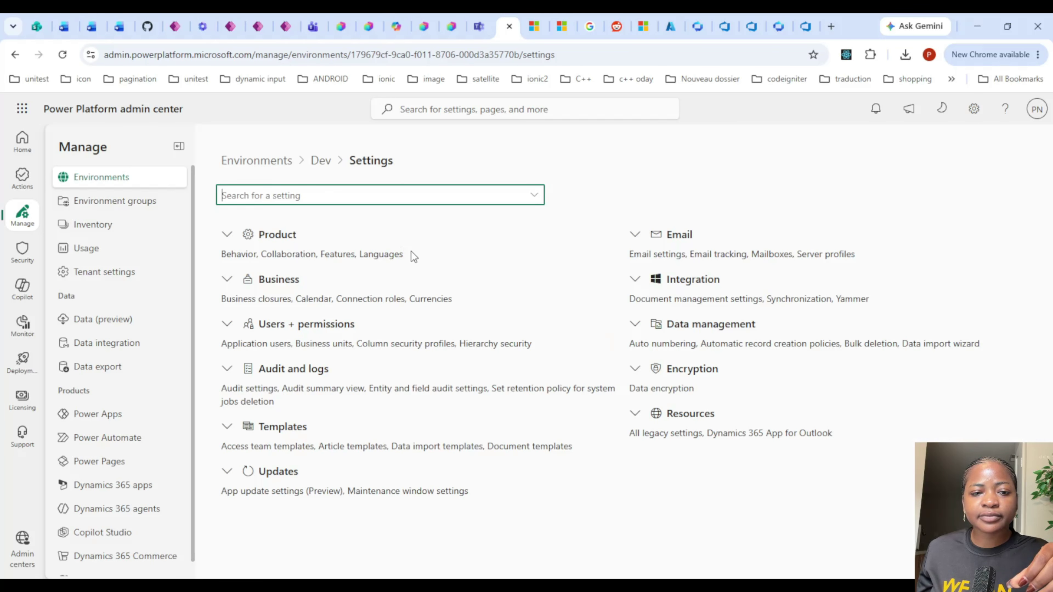
{"action": "left_click", "coordinate": [227, 324]}
{"action": "scroll", "coordinate": [269, 303], "scroll_direction": "down", "scroll_amount": 3}
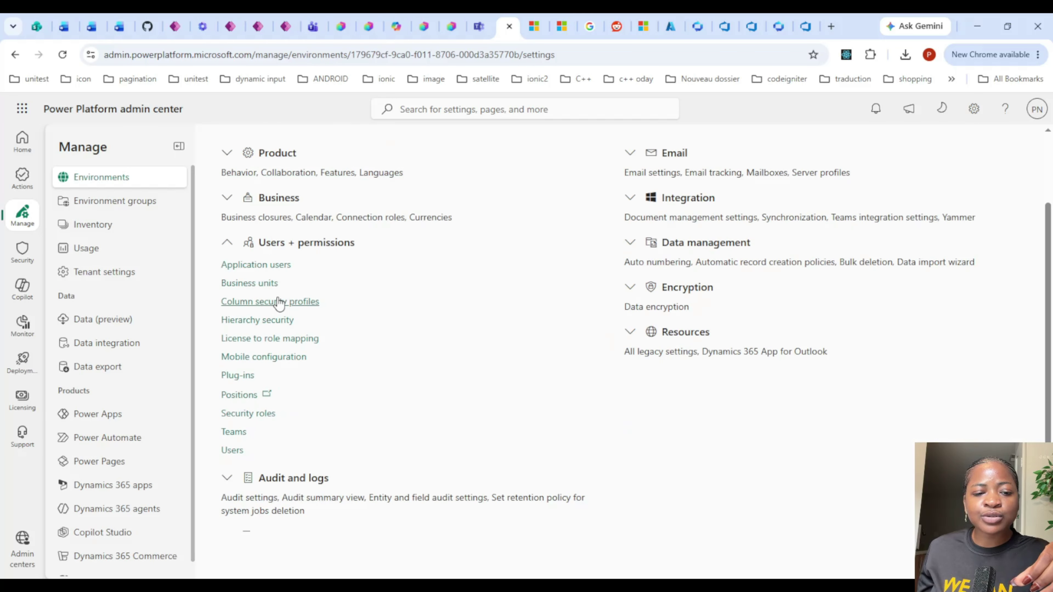
{"action": "left_click", "coordinate": [254, 216]}
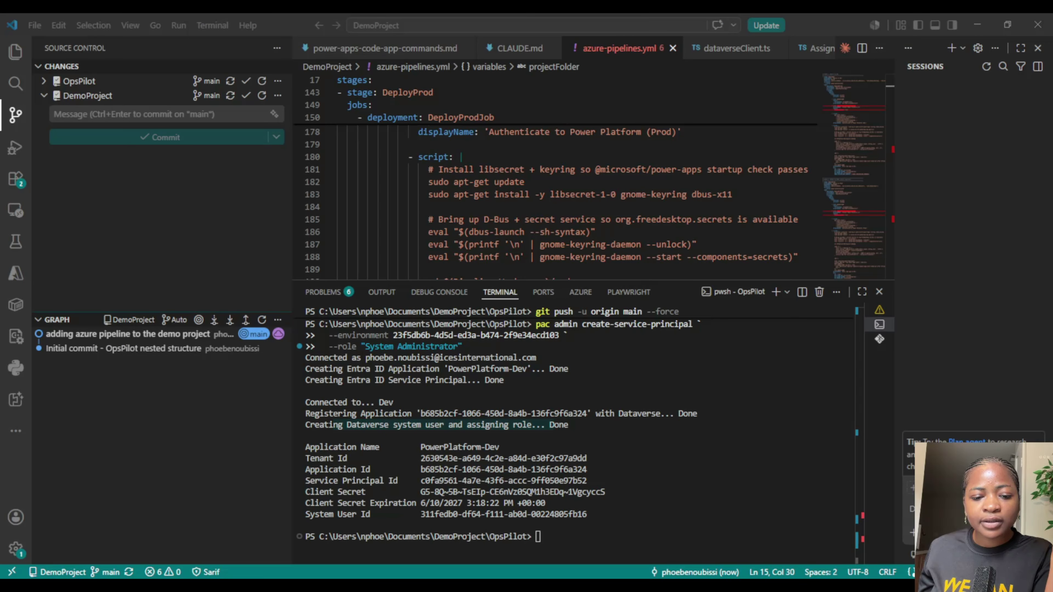
Step: Switch to the VS Code terminal and review the created service principal's application, tenant, client secret and system user details
{"action": "left_click", "coordinate": [510, 481]}
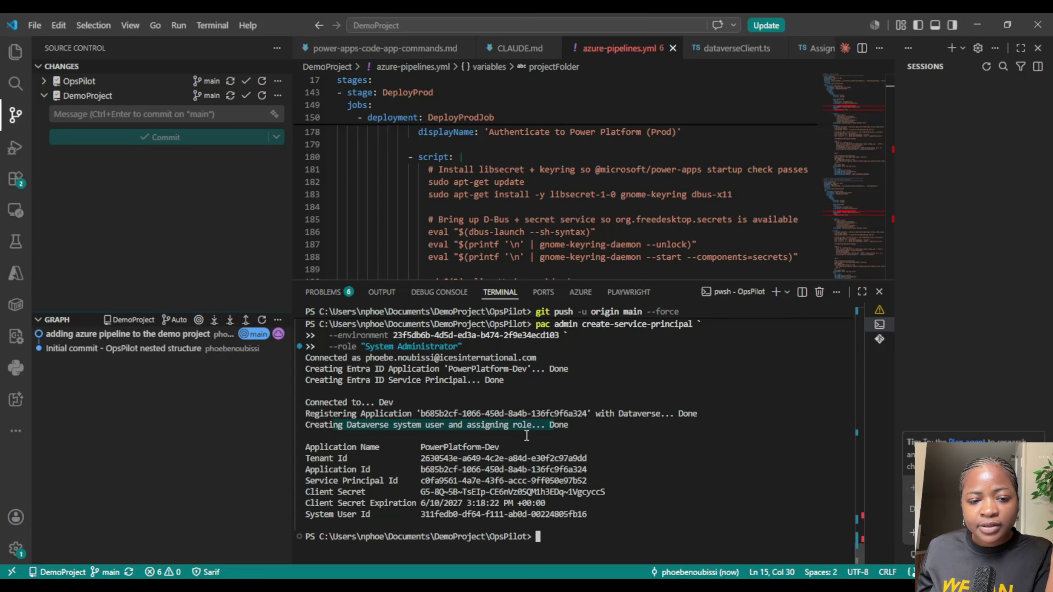
{"action": "left_click", "coordinate": [415, 450]}
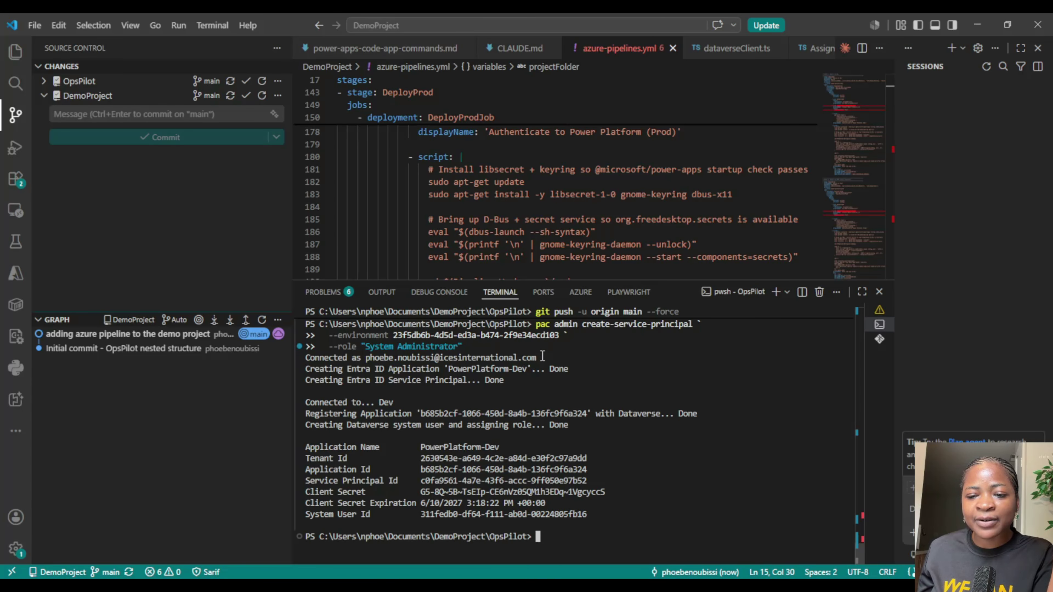
{"action": "scroll", "coordinate": [542, 356], "scroll_direction": "up", "scroll_amount": 10}
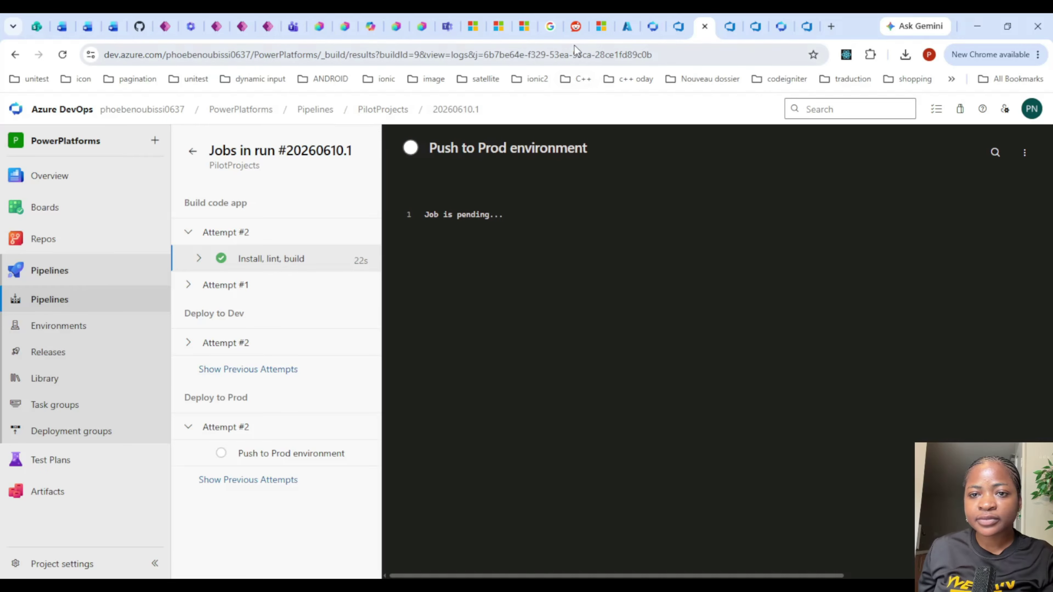
Step: In Azure DevOps, examine the Install, lint, build job's tasks and the stages of PilotProjects run #20260610.1, including Deploy to Dev
{"action": "left_click", "coordinate": [199, 267]}
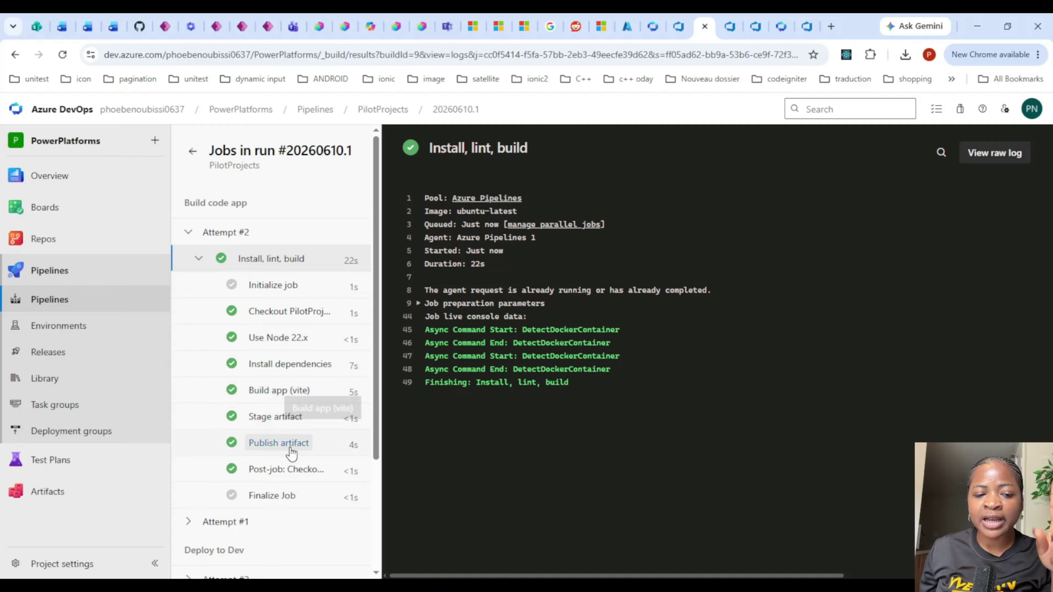
{"action": "left_click", "coordinate": [199, 259]}
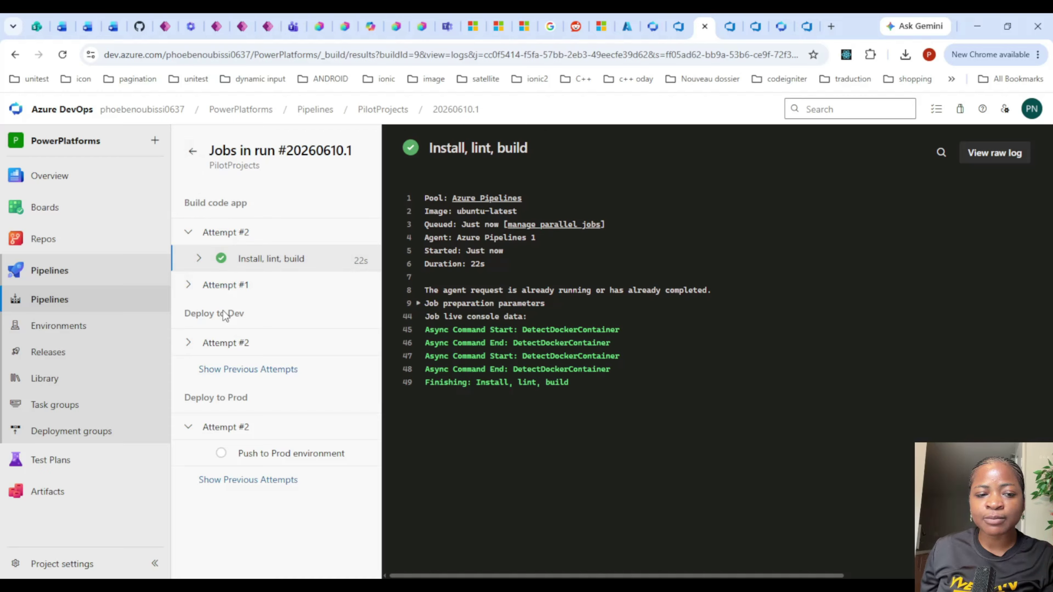
{"action": "left_click", "coordinate": [191, 153]}
{"action": "scroll", "coordinate": [300, 369], "scroll_direction": "down", "scroll_amount": 3}
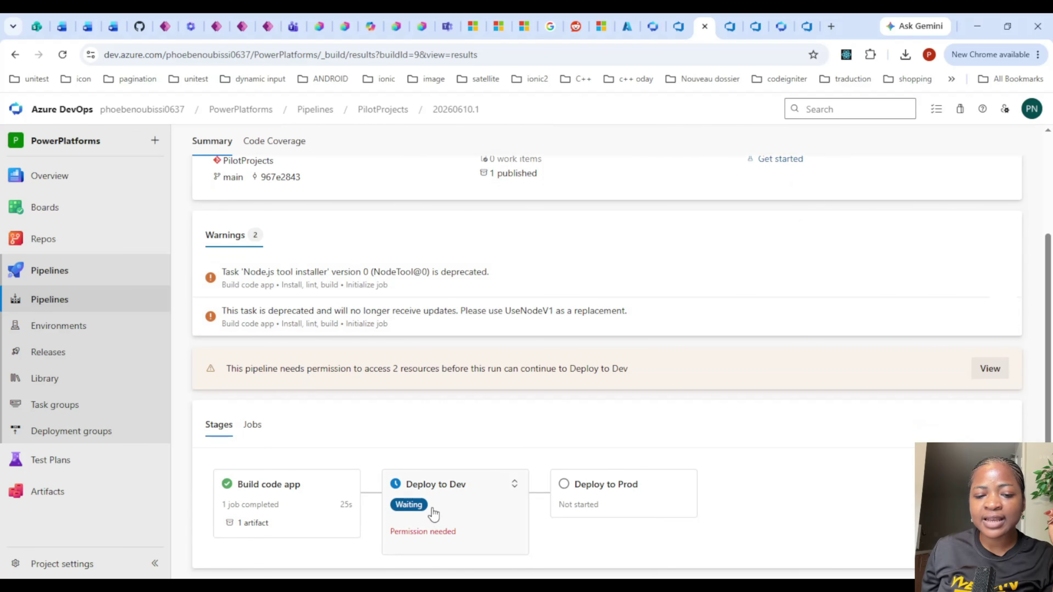
{"action": "left_click", "coordinate": [433, 513]}
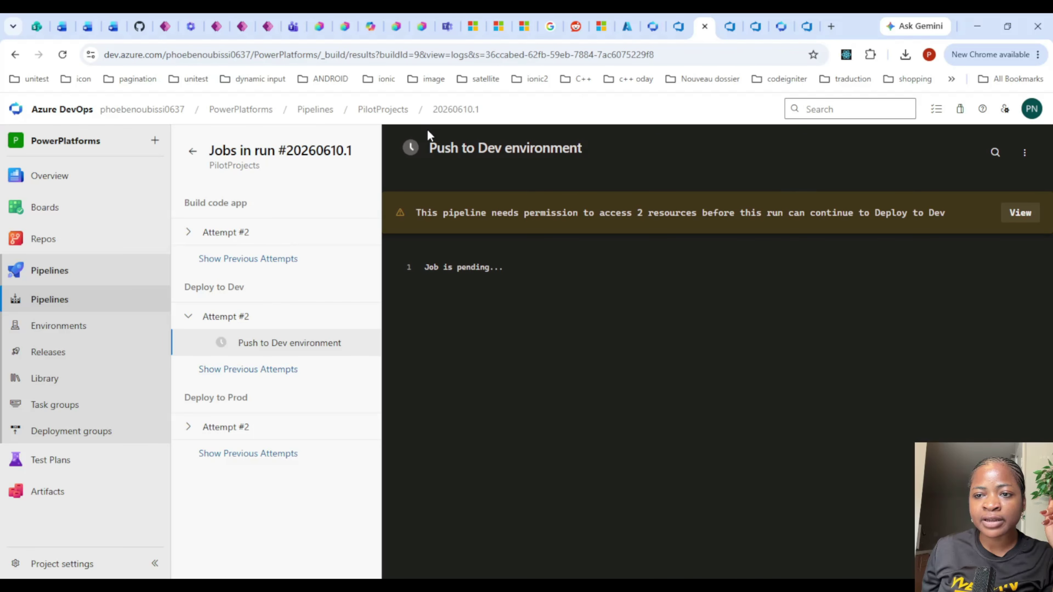
{"action": "left_click", "coordinate": [192, 151]}
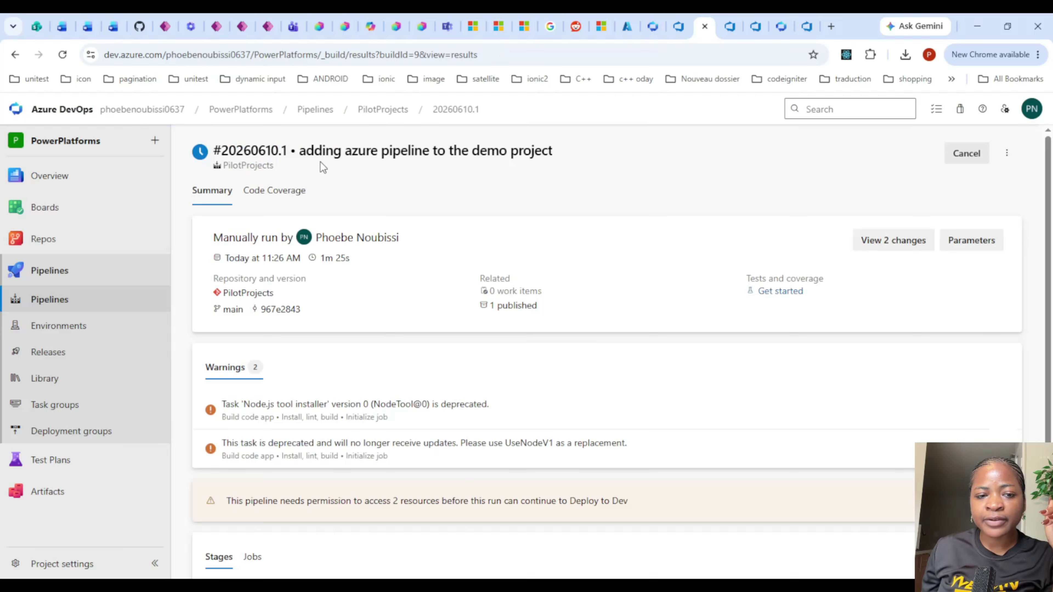
{"action": "scroll", "coordinate": [552, 250], "scroll_direction": "down", "scroll_amount": 3}
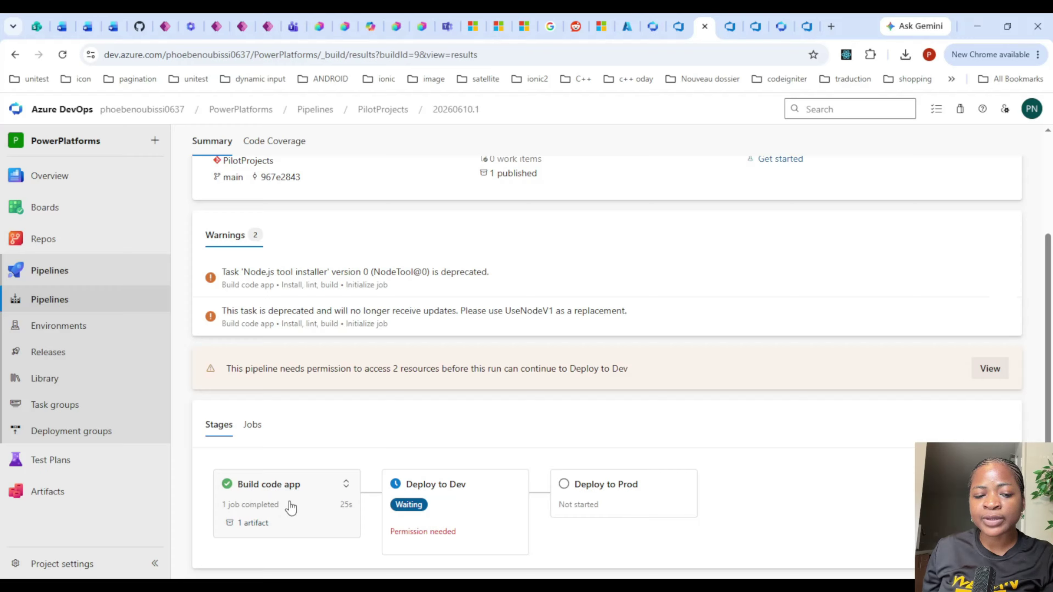
Step: Permit the Deploy to Dev stage to use the PowerPlatform-Dev environment and the power-platform-dev variable group
{"action": "left_click", "coordinate": [446, 504]}
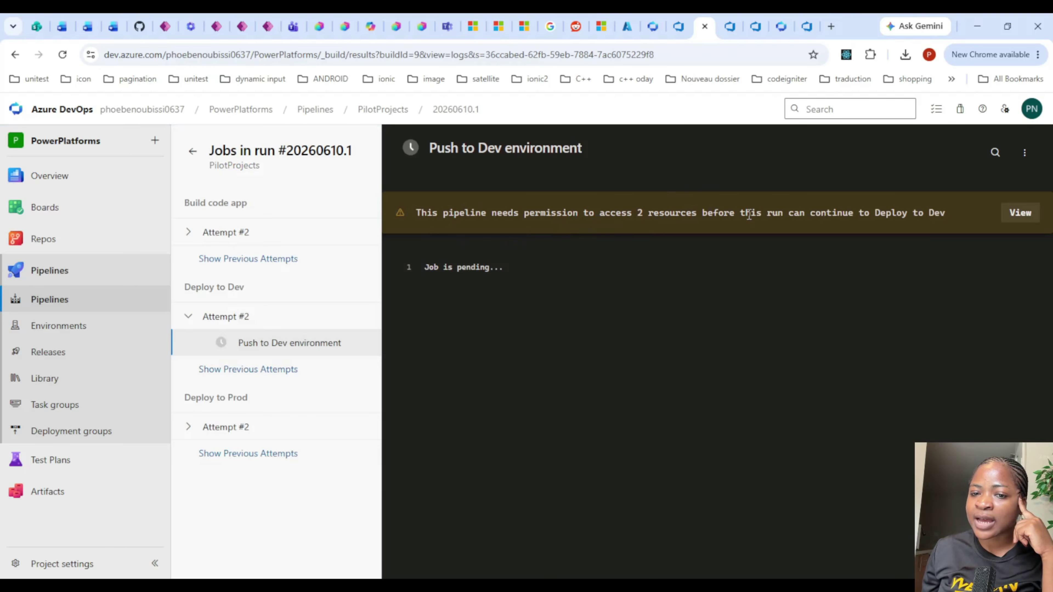
{"action": "left_click", "coordinate": [1026, 216]}
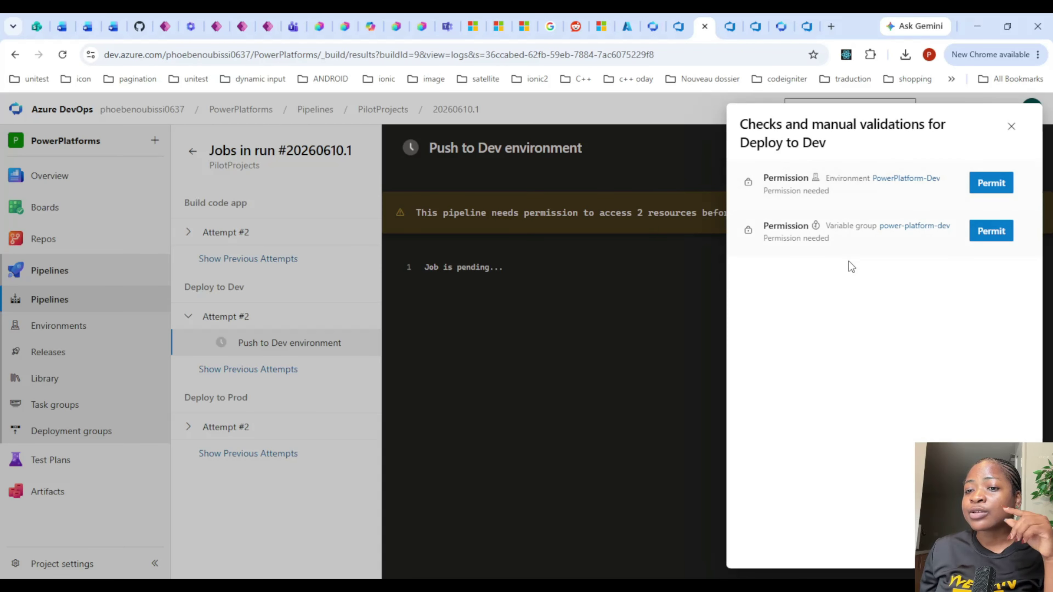
{"action": "left_click", "coordinate": [994, 195]}
{"action": "left_click", "coordinate": [649, 374]}
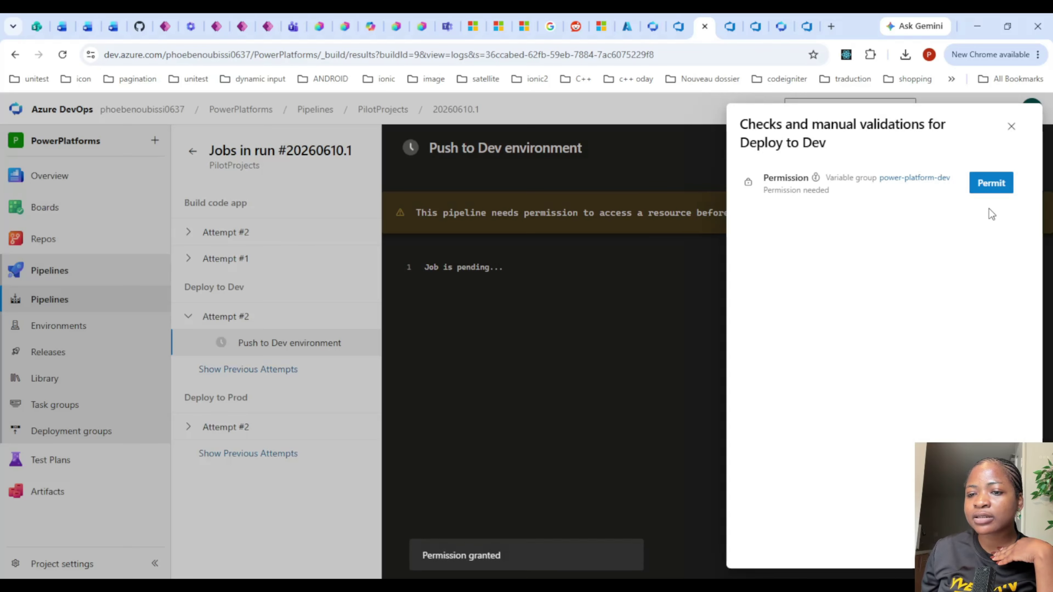
{"action": "left_click", "coordinate": [989, 186]}
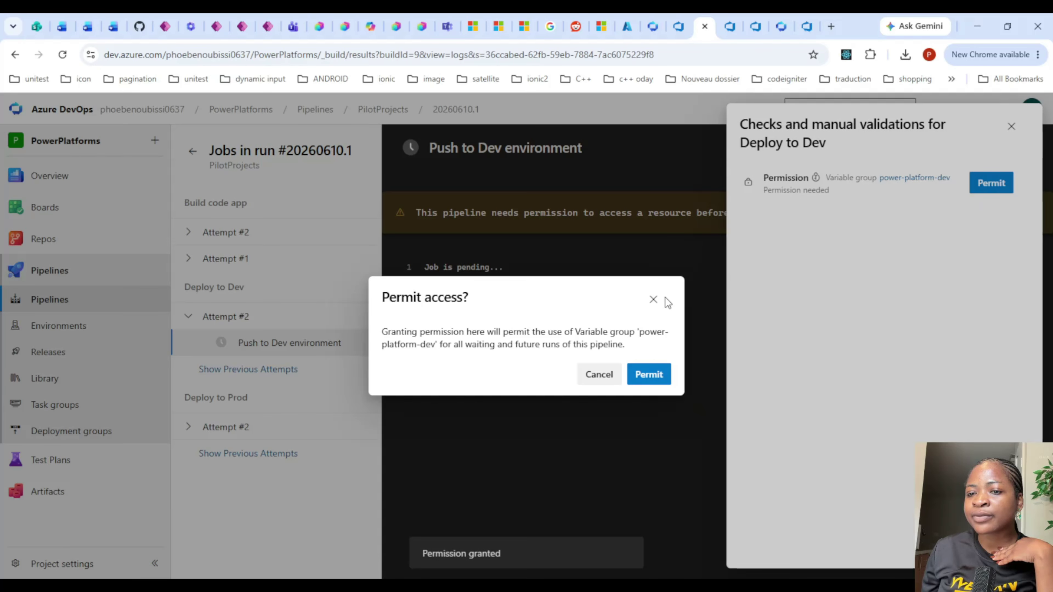
{"action": "left_click", "coordinate": [649, 373]}
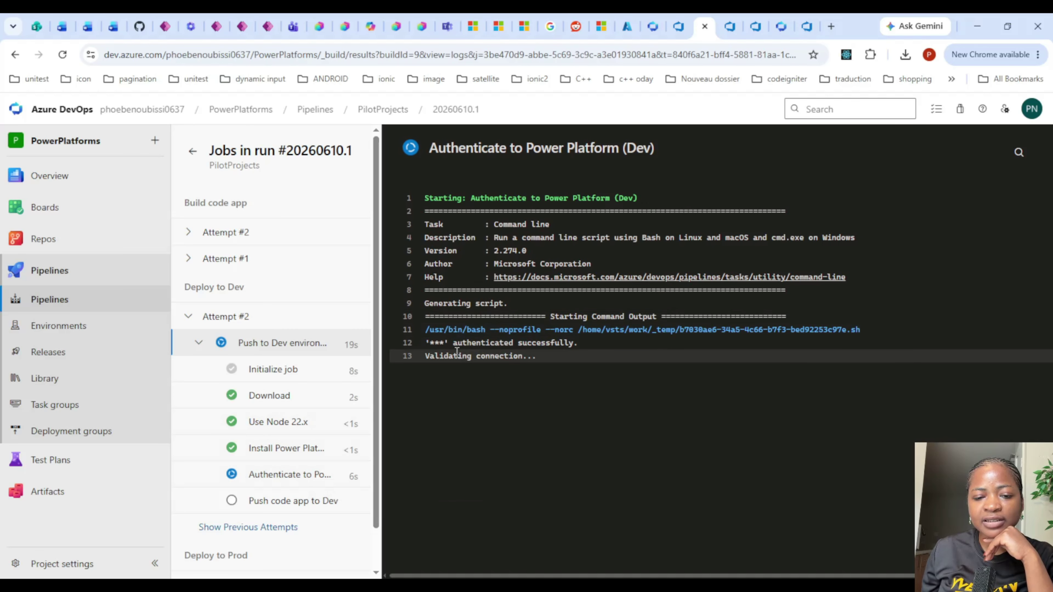
Step: Examine the Push to Dev environment job's authentication log and task results, and expand the Deploy to Prod attempt
{"action": "left_click_drag", "start_coordinate": [452, 342], "coordinate": [599, 341]}
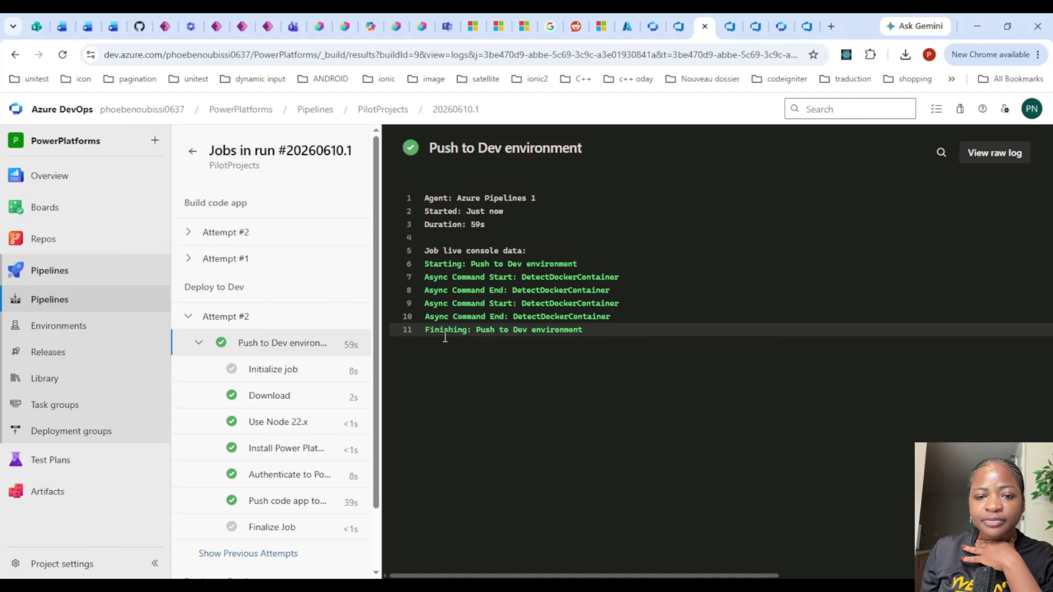
{"action": "scroll", "coordinate": [363, 471], "scroll_direction": "down", "scroll_amount": 2}
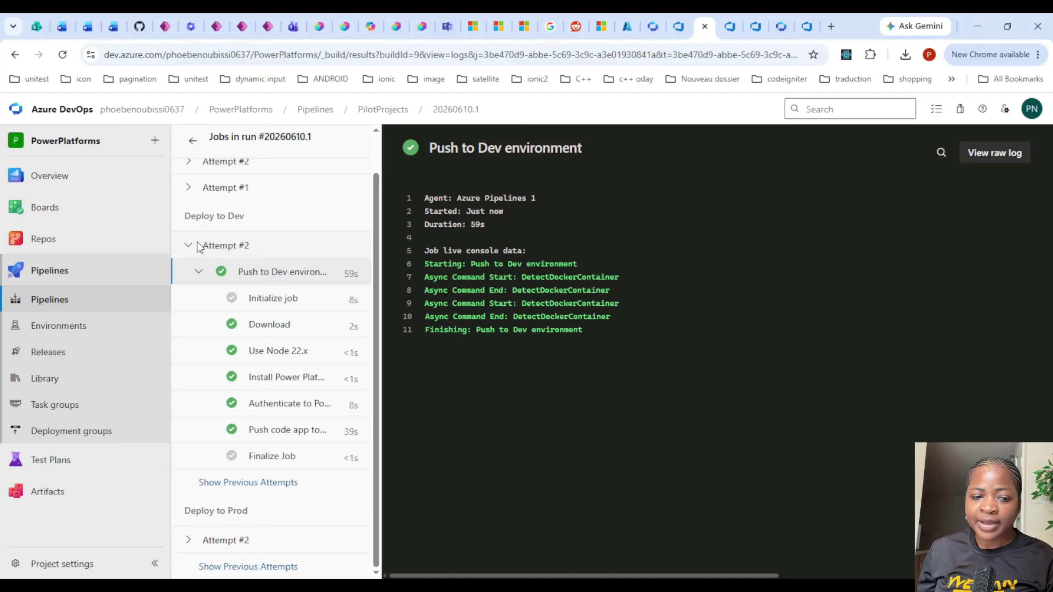
{"action": "mouse_move", "coordinate": [39, 249]}
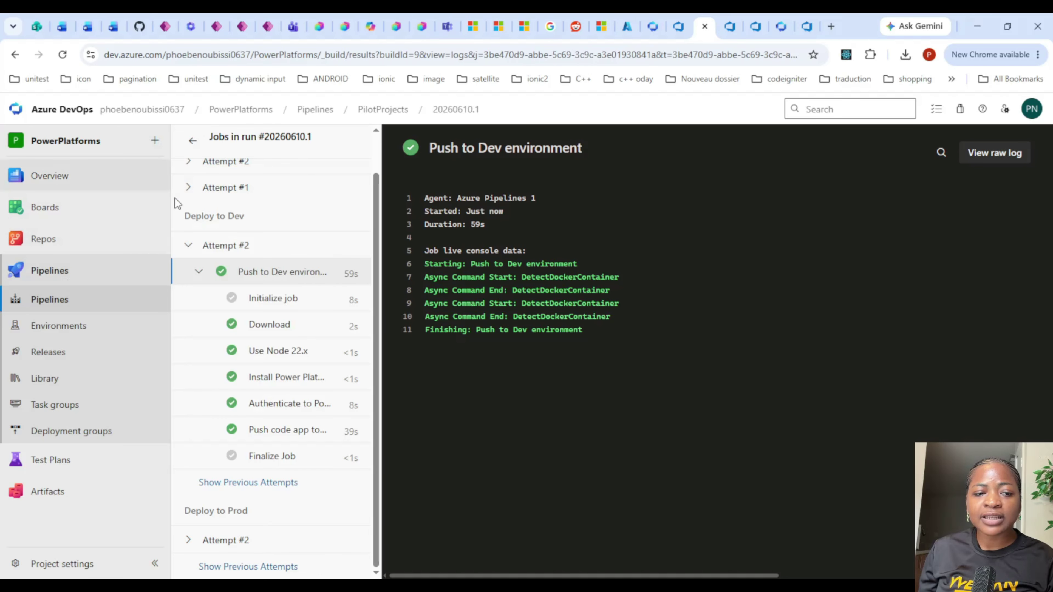
{"action": "left_click", "coordinate": [187, 250]}
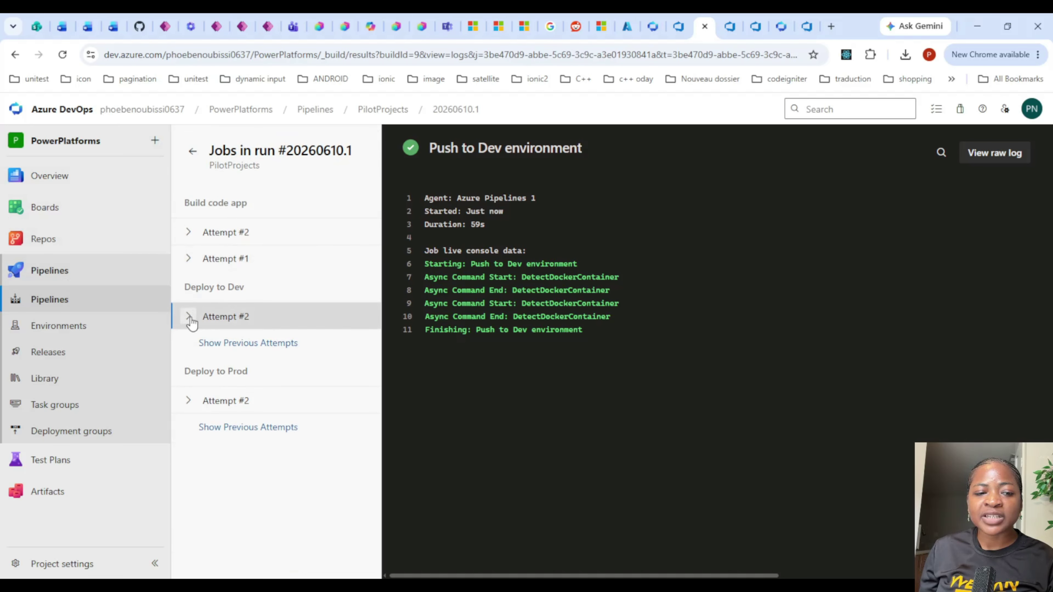
{"action": "left_click", "coordinate": [189, 400]}
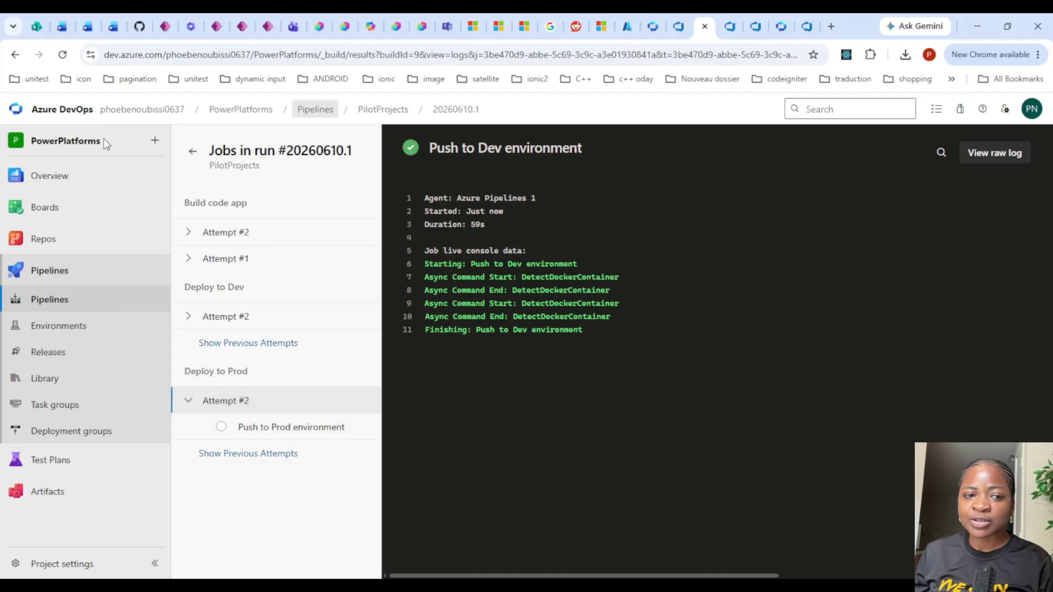
Step: From the run summary, permit the Deploy to Prod stage to use the PowerPlatform-Prod environment and the power-platform-prod variable group
{"action": "left_click", "coordinate": [192, 152]}
{"action": "scroll", "coordinate": [472, 332], "scroll_direction": "down", "scroll_amount": 5}
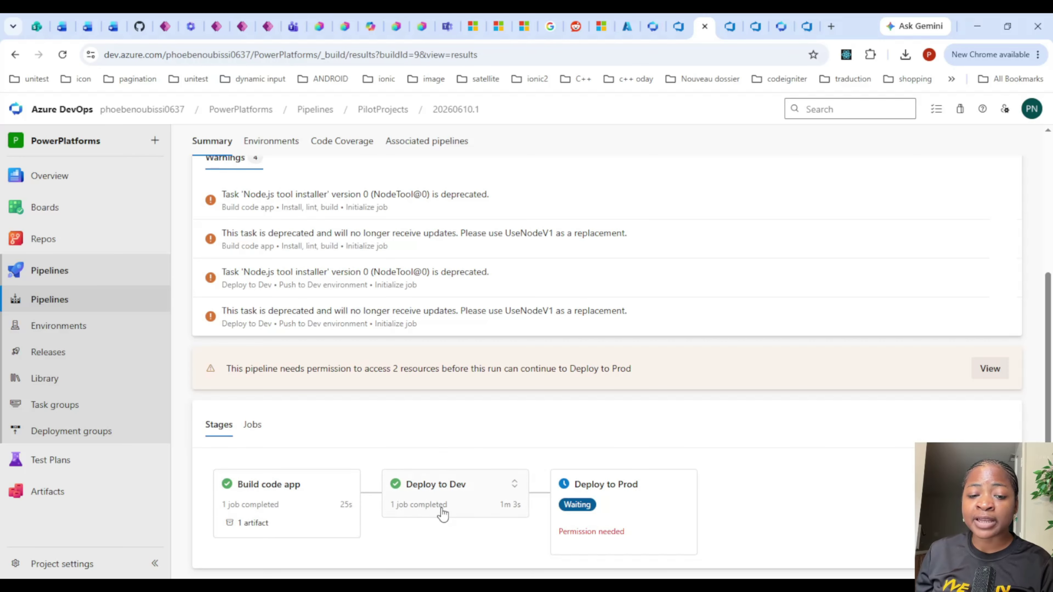
{"action": "left_click", "coordinate": [618, 504]}
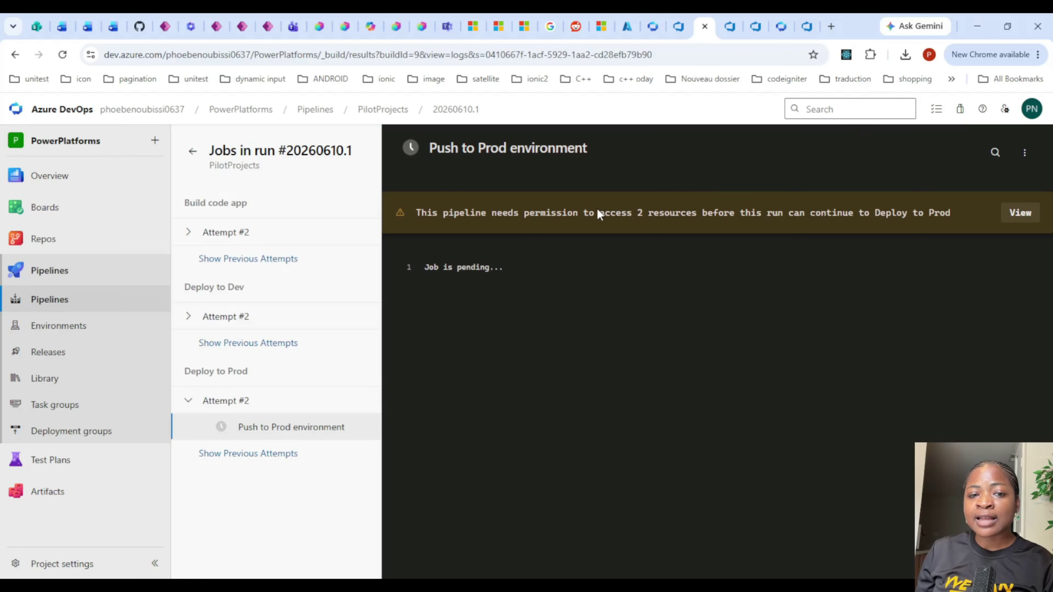
{"action": "left_click", "coordinate": [1020, 213]}
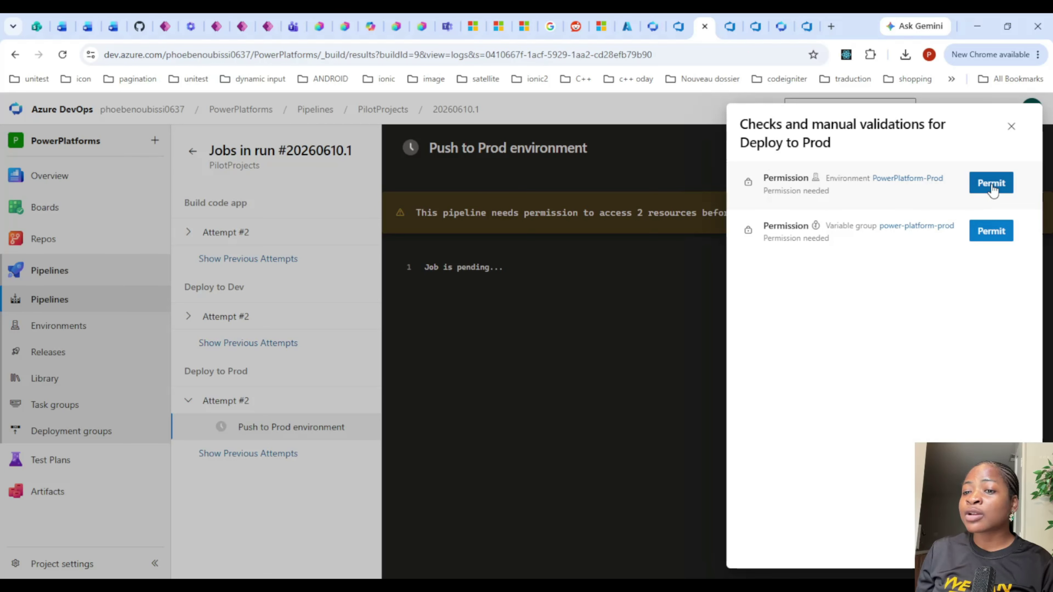
{"action": "left_click", "coordinate": [991, 183]}
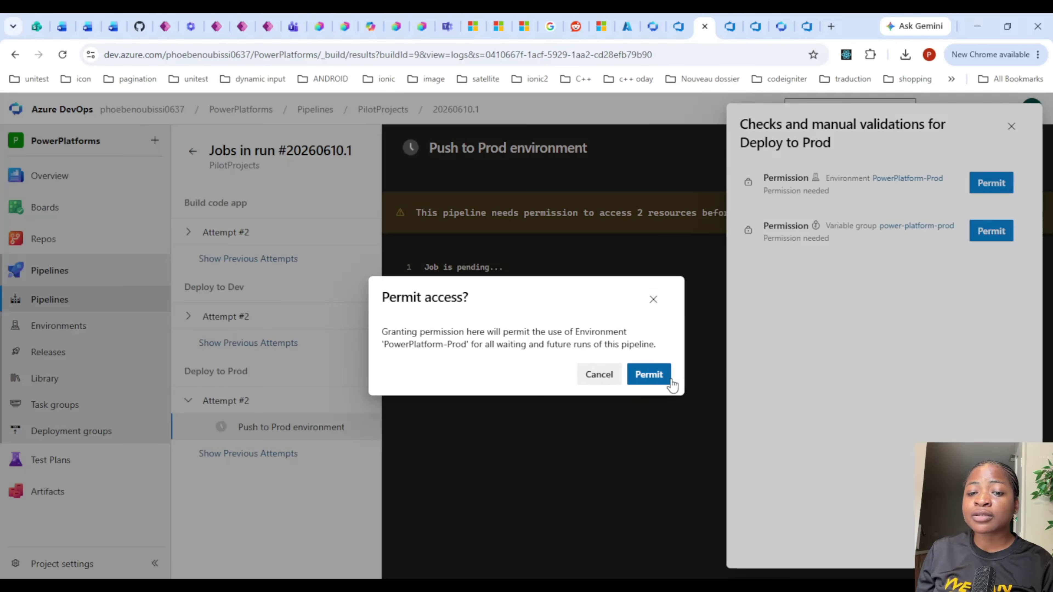
{"action": "left_click", "coordinate": [647, 375]}
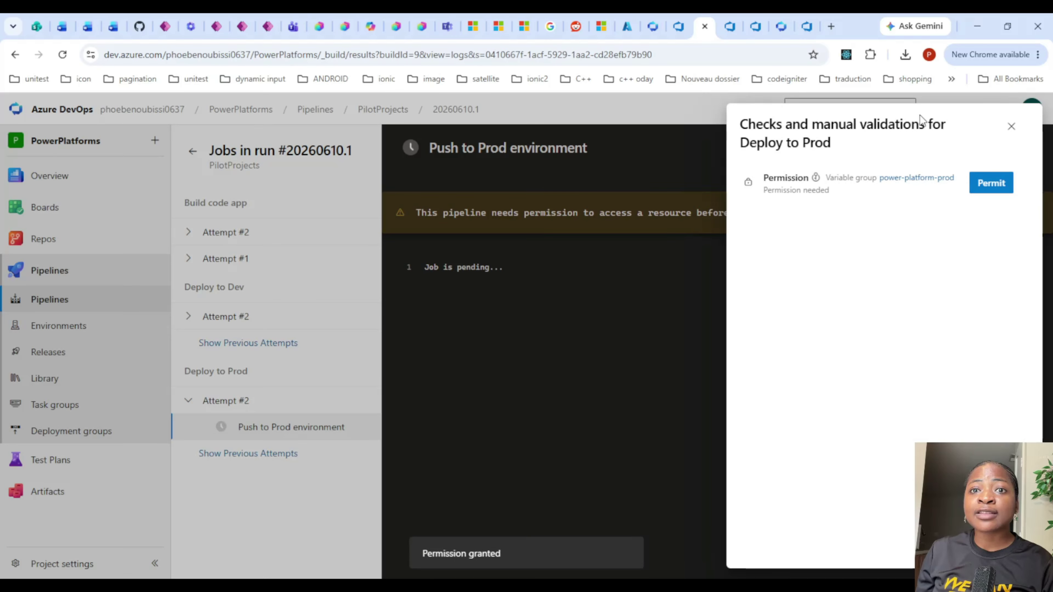
{"action": "left_click", "coordinate": [983, 185]}
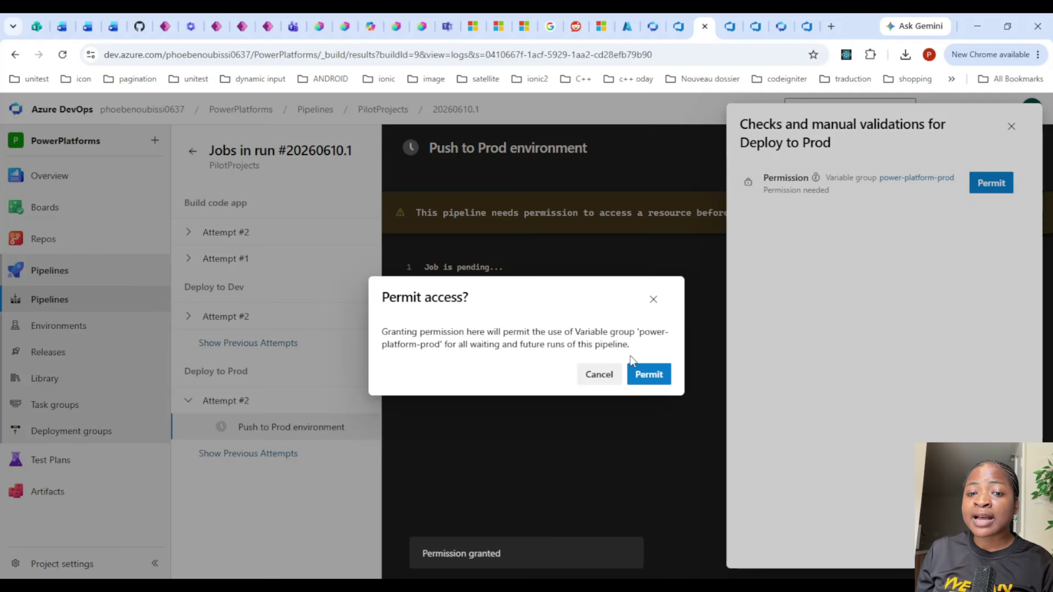
{"action": "left_click", "coordinate": [659, 375]}
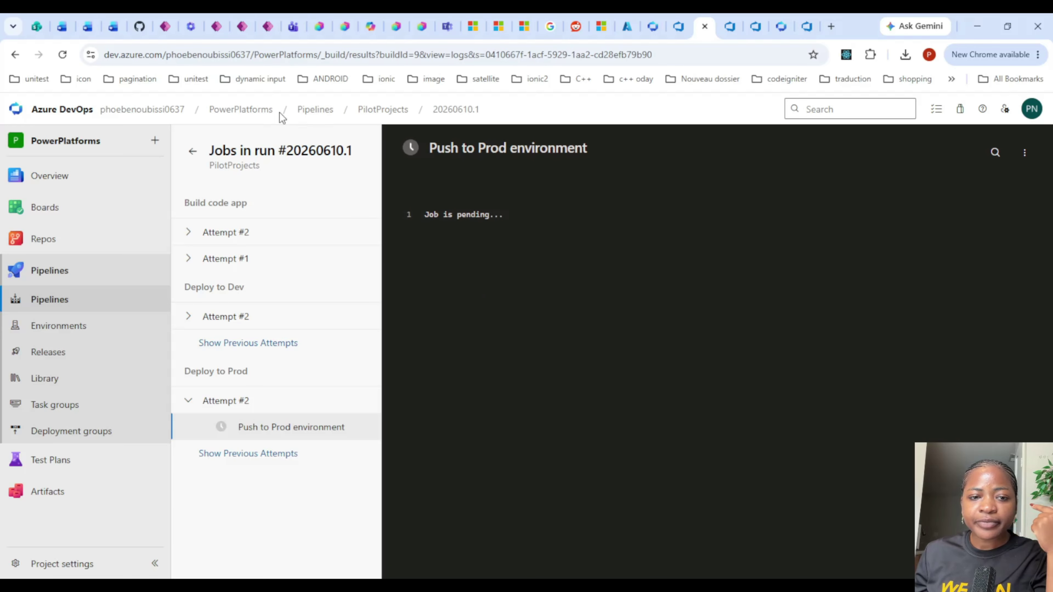
Step: Check the Deploy to Prod stage in the run summary, and open the PowerPlatform-Prod environment from the pipeline environments
{"action": "left_click", "coordinate": [192, 152]}
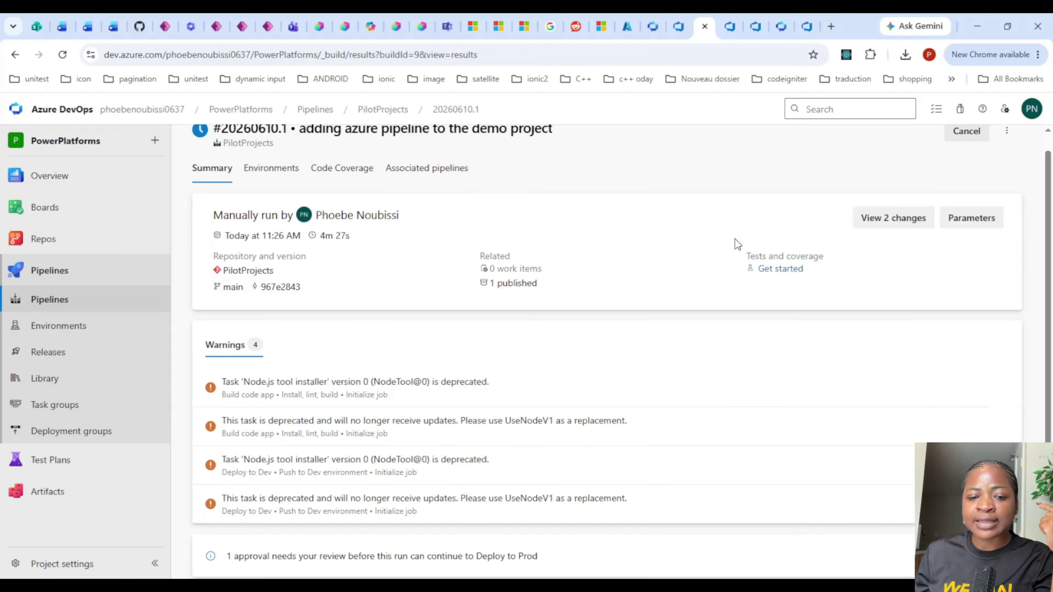
{"action": "scroll", "coordinate": [737, 245], "scroll_direction": "down", "scroll_amount": 4}
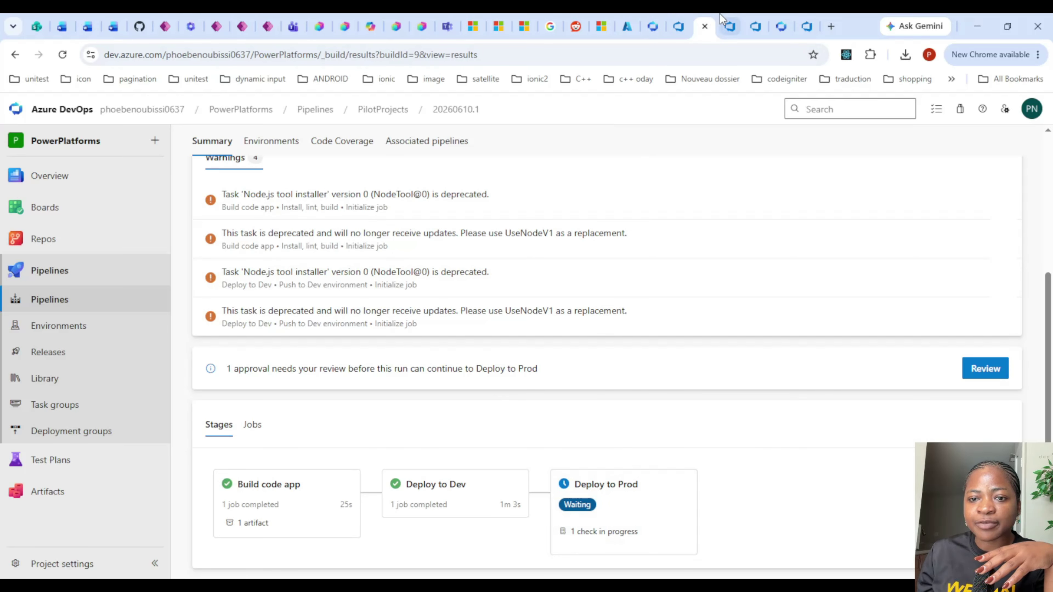
{"action": "left_click", "coordinate": [732, 19]}
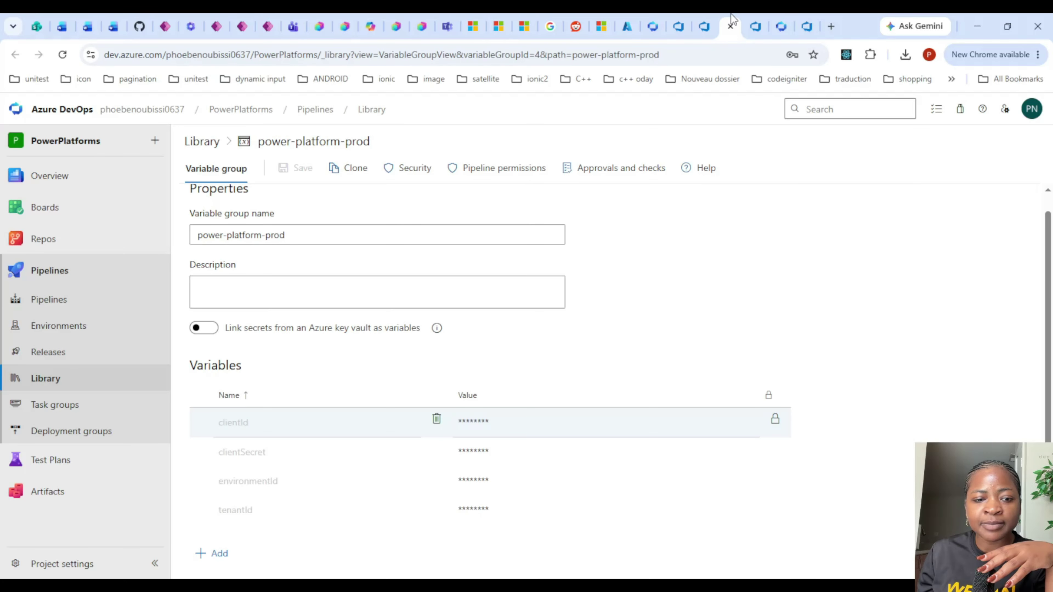
{"action": "scroll", "coordinate": [311, 286], "scroll_direction": "up", "scroll_amount": 1}
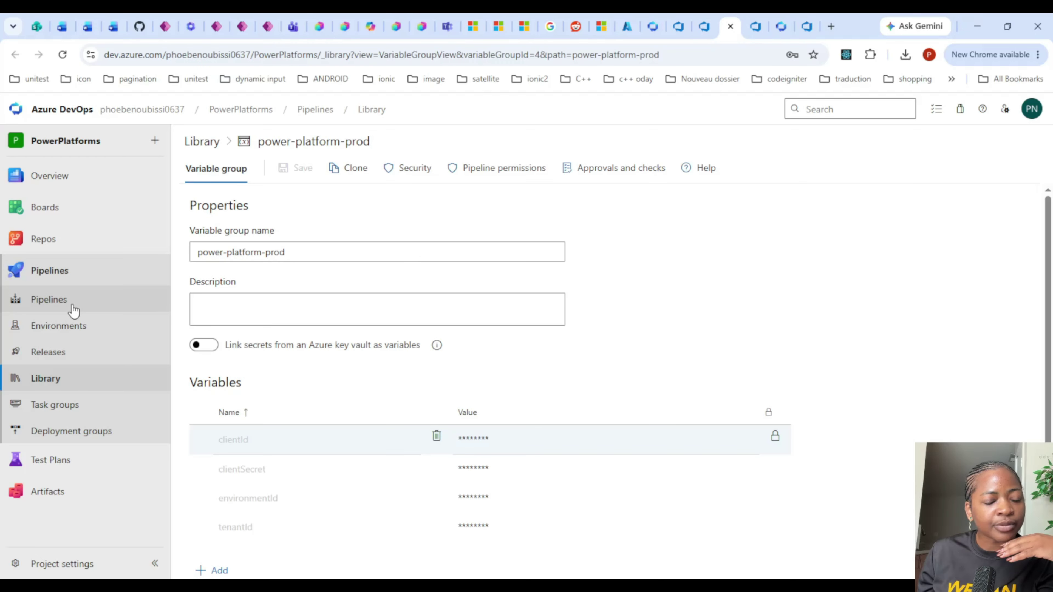
{"action": "left_click", "coordinate": [81, 327]}
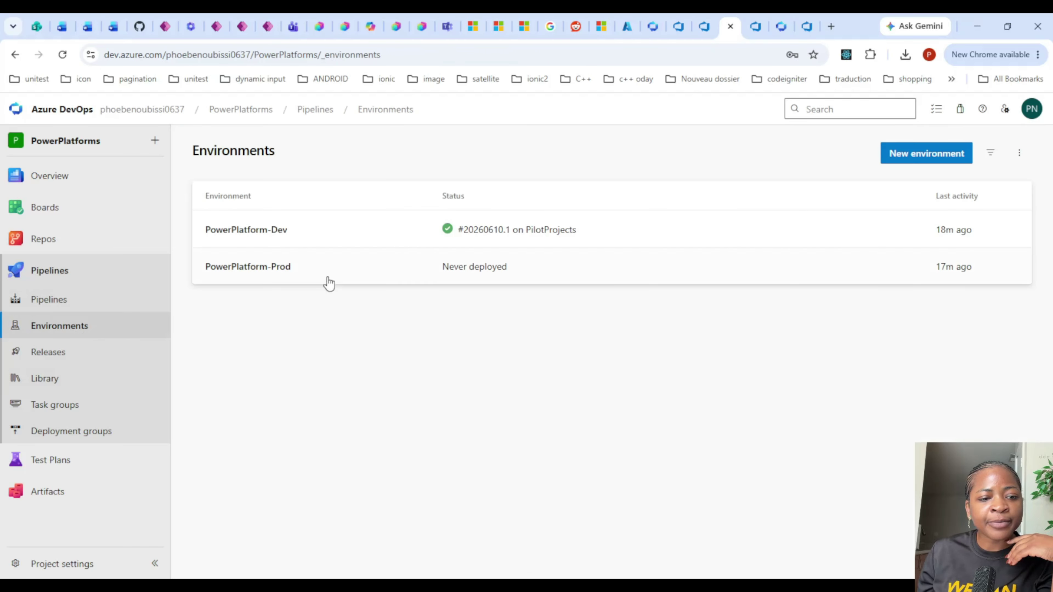
{"action": "left_click", "coordinate": [290, 268]}
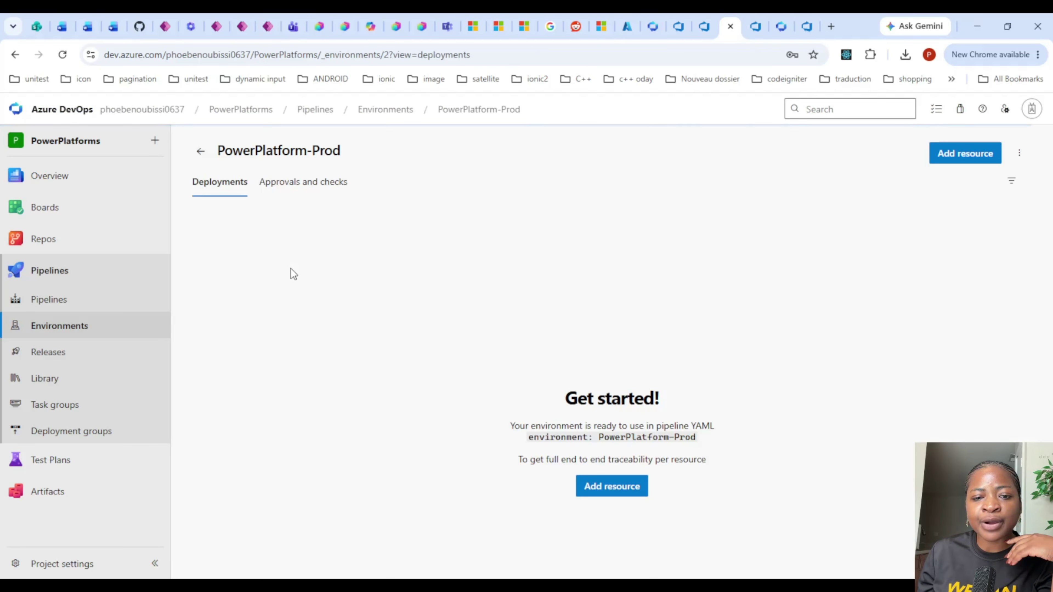
Step: Check the PowerPlatform-Prod environment's approvals and checks, and approve the Deploy to Prod stage in the pipeline run with the comment "approved"
{"action": "left_click", "coordinate": [292, 184]}
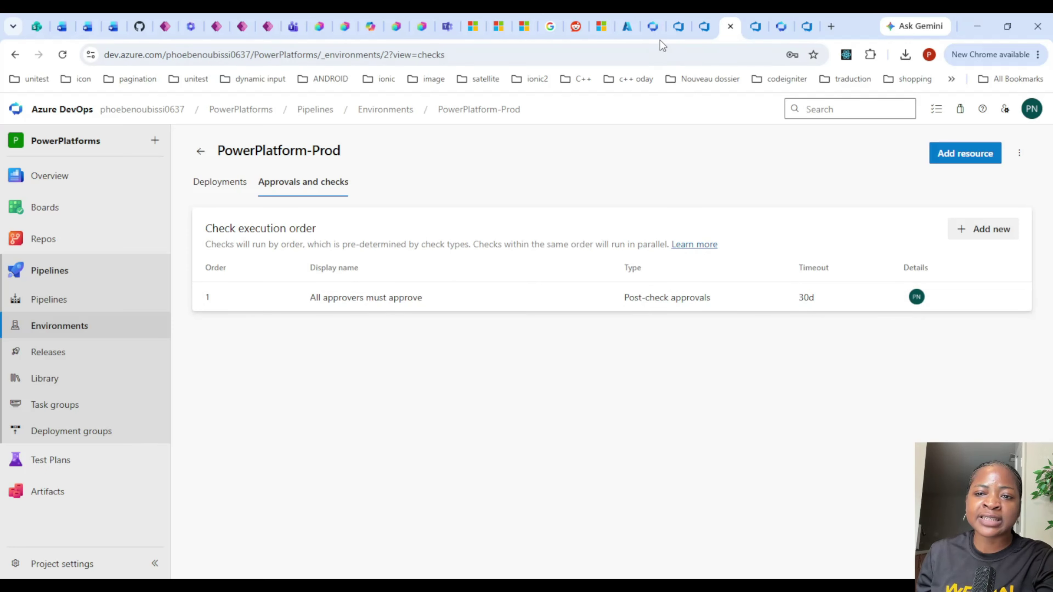
{"action": "left_click", "coordinate": [708, 22]}
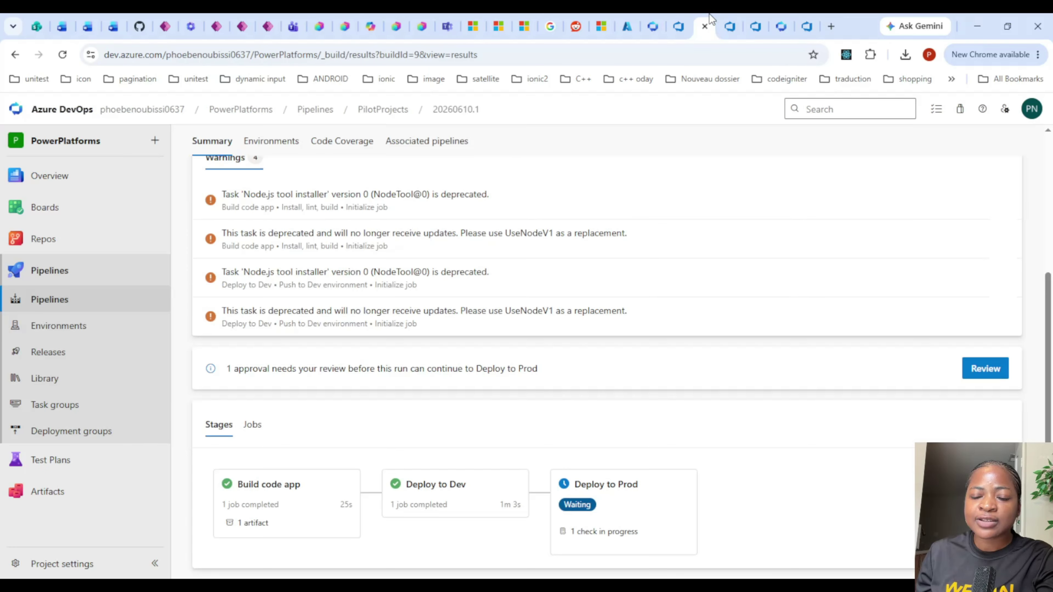
{"action": "left_click", "coordinate": [618, 532]}
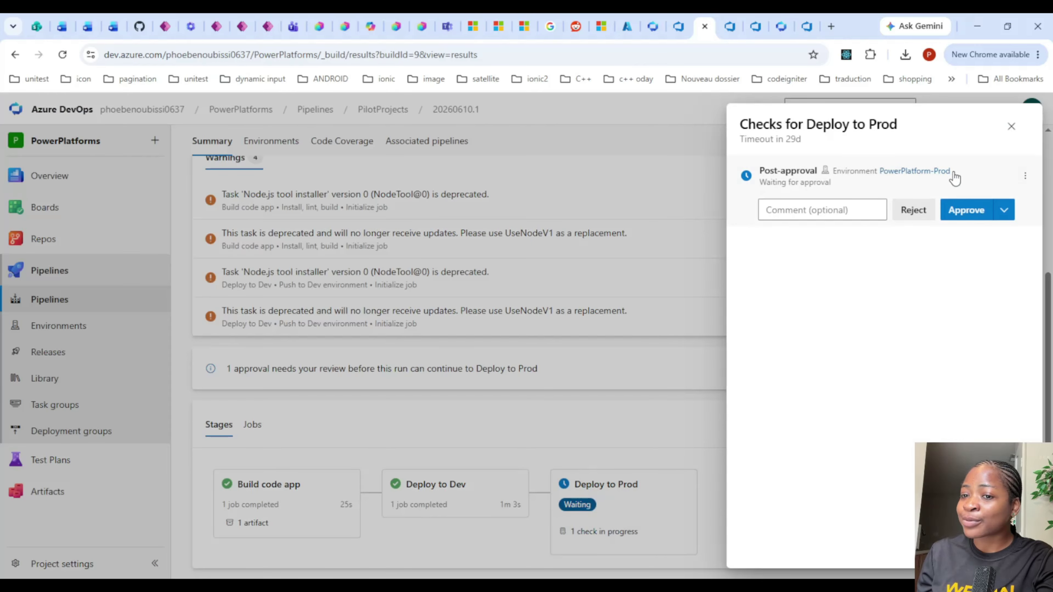
{"action": "left_click", "coordinate": [806, 203]}
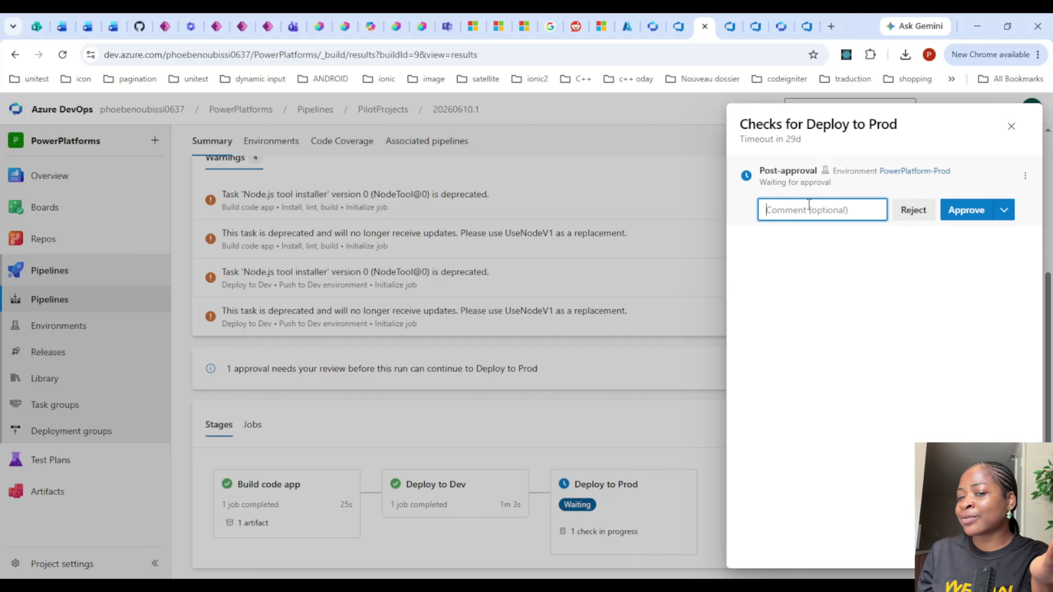
{"action": "type", "text": "approved"}
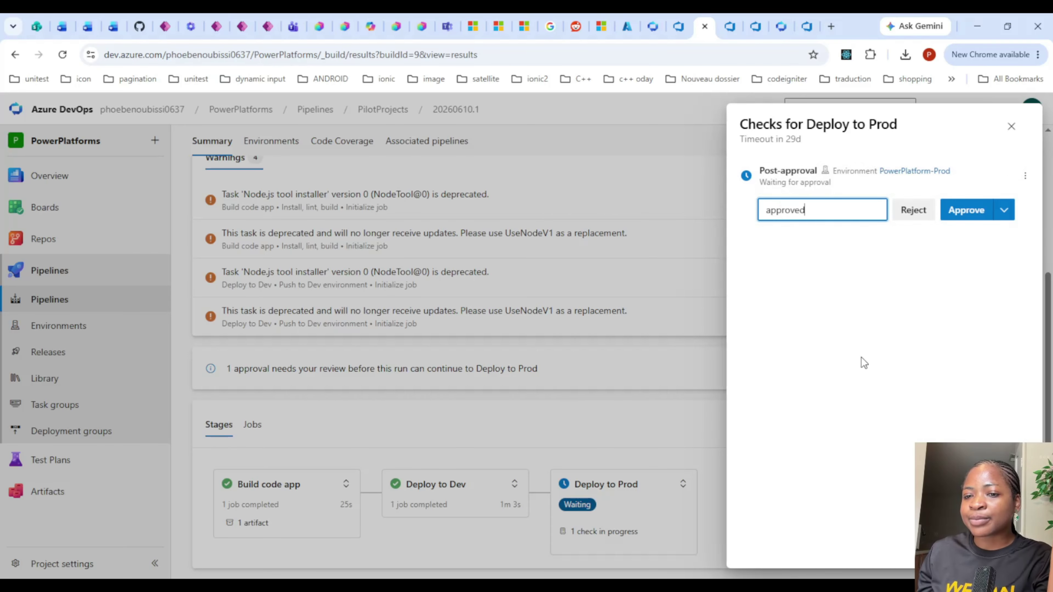
{"action": "left_click", "coordinate": [958, 211]}
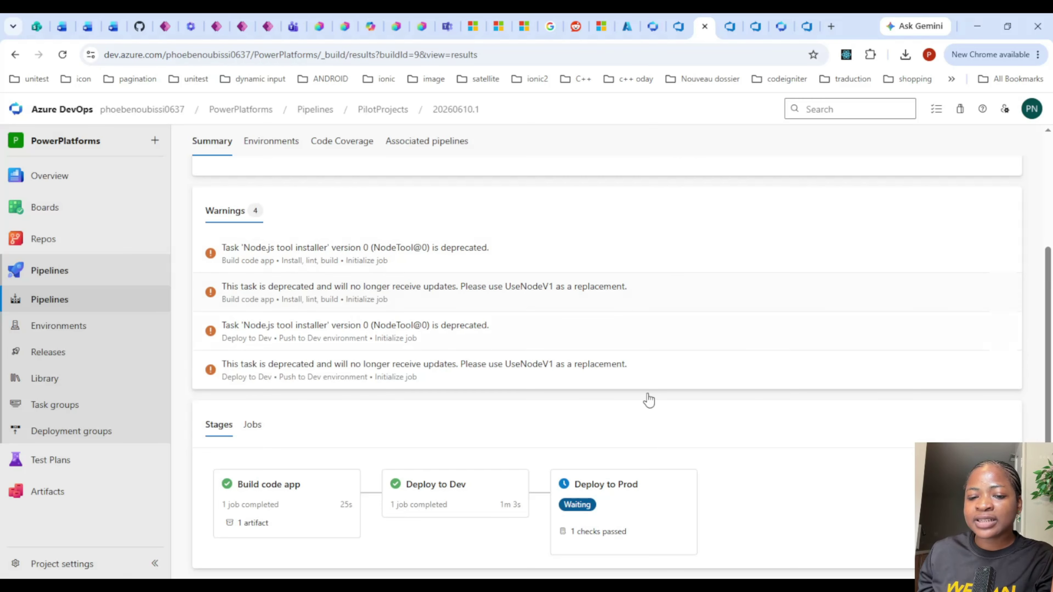
Step: Open the Deploy to Prod stage's job and examine the Push to Prod environment log
{"action": "left_click", "coordinate": [655, 514]}
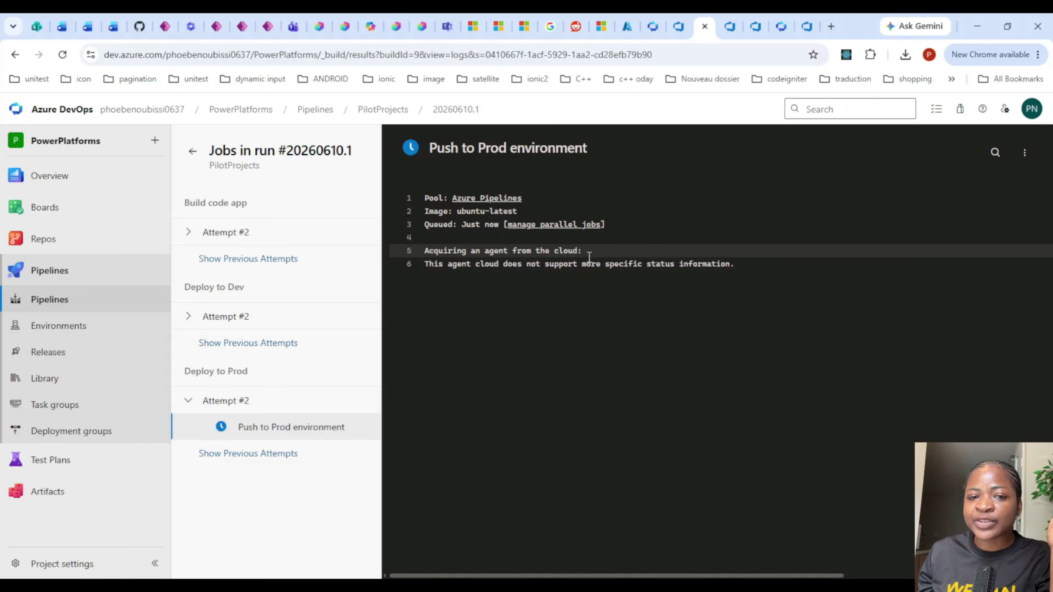
{"action": "left_click_drag", "start_coordinate": [455, 213], "coordinate": [522, 214]}
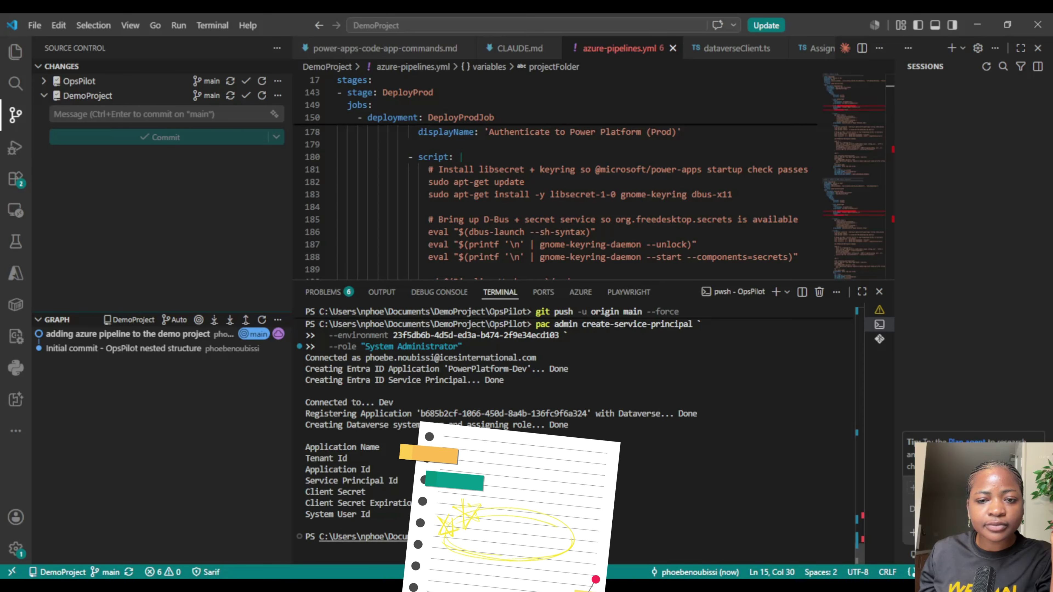
Step: In VS Code, show the project files without the terminal and examine the trigger, pool and variables in azure-pipelines.yml
{"action": "left_click", "coordinate": [15, 59]}
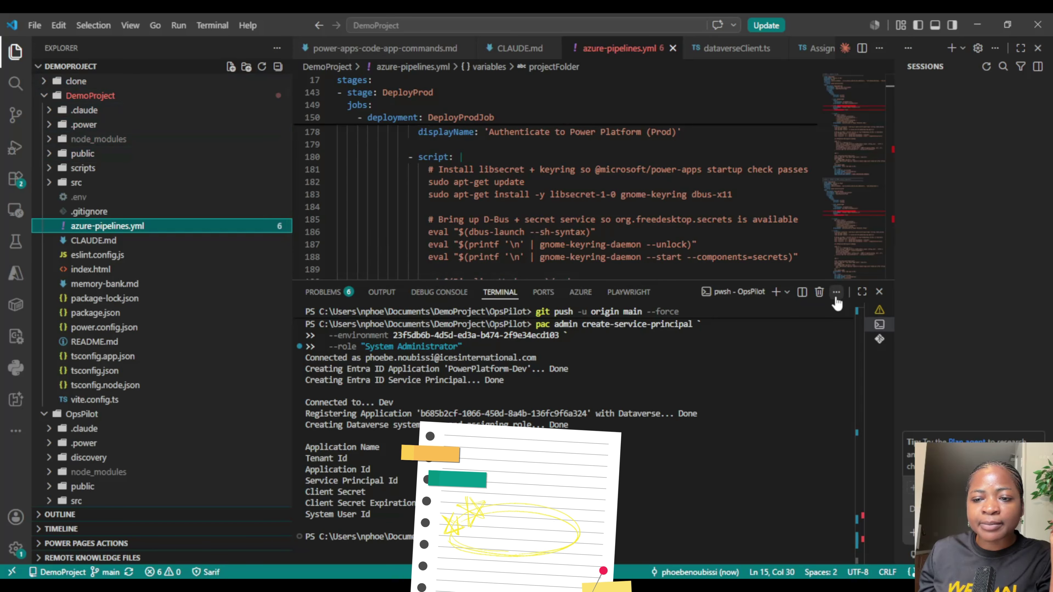
{"action": "left_click", "coordinate": [880, 293]}
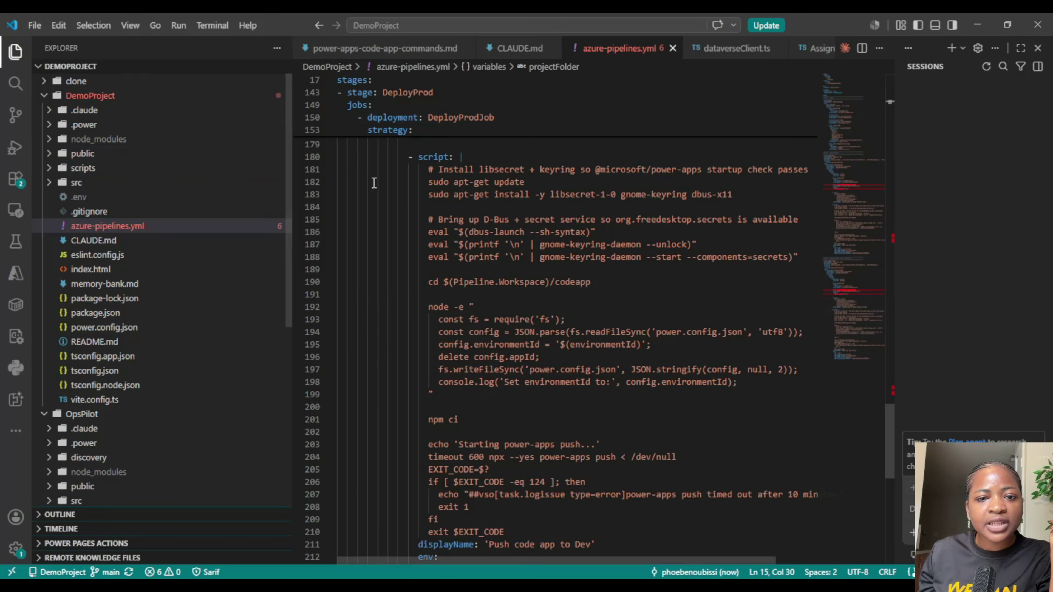
{"action": "scroll", "coordinate": [374, 182], "scroll_direction": "up", "scroll_amount": 20}
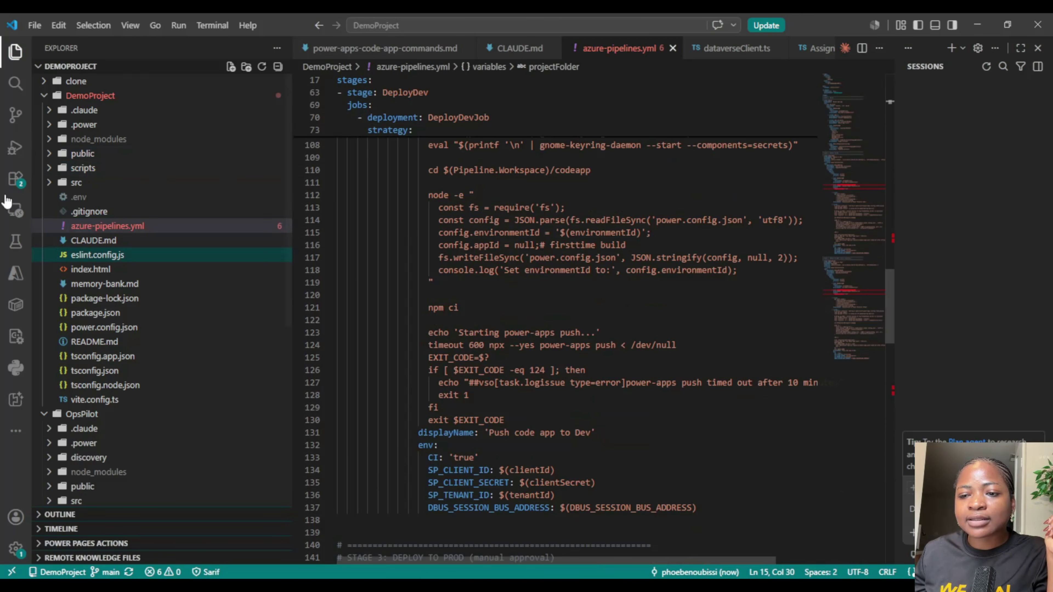
{"action": "left_click_drag", "start_coordinate": [889, 306], "coordinate": [881, 88]}
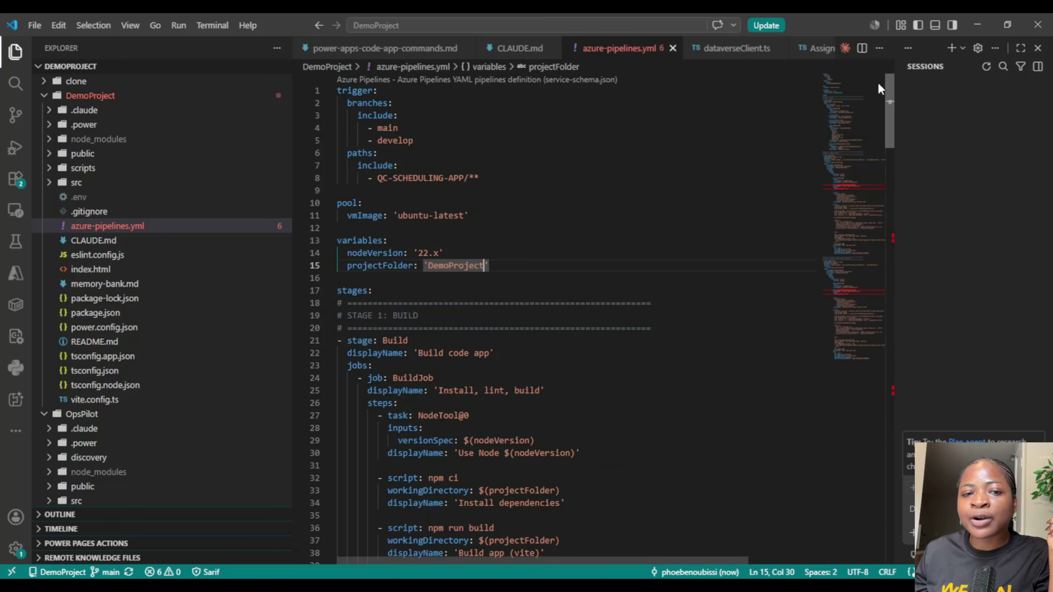
{"action": "scroll", "coordinate": [350, 205], "scroll_direction": "down", "scroll_amount": 5}
{"action": "scroll", "coordinate": [396, 166], "scroll_direction": "up", "scroll_amount": 1}
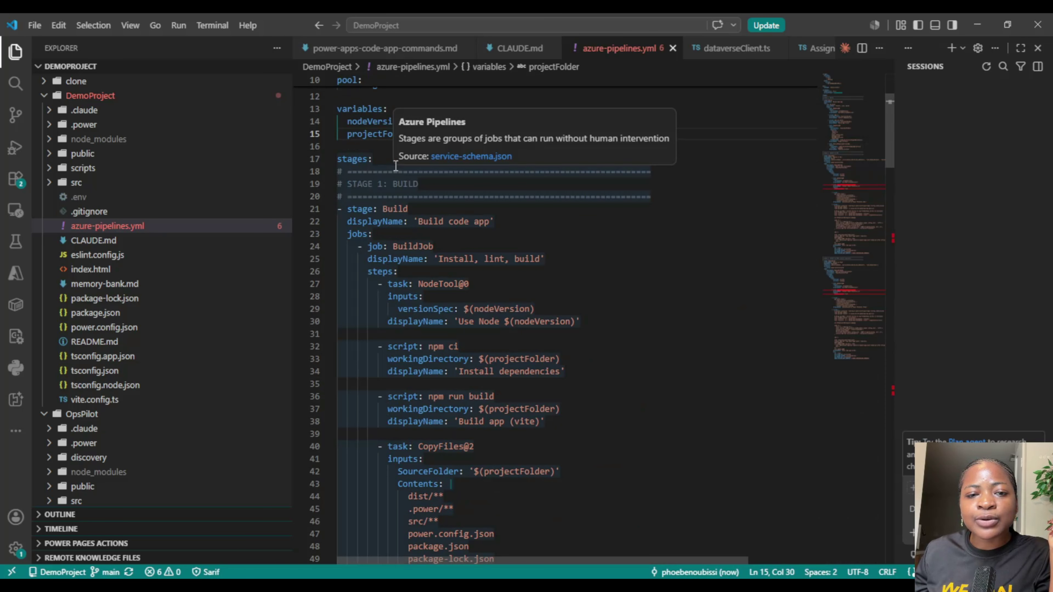
{"action": "left_click", "coordinate": [589, 246]}
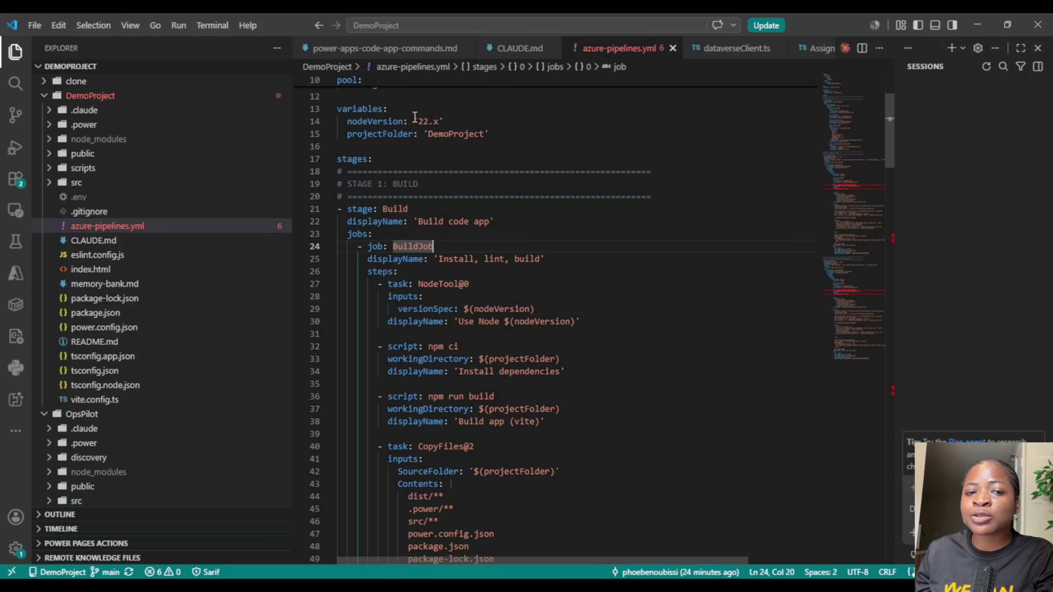
{"action": "scroll", "coordinate": [443, 124], "scroll_direction": "down", "scroll_amount": 2}
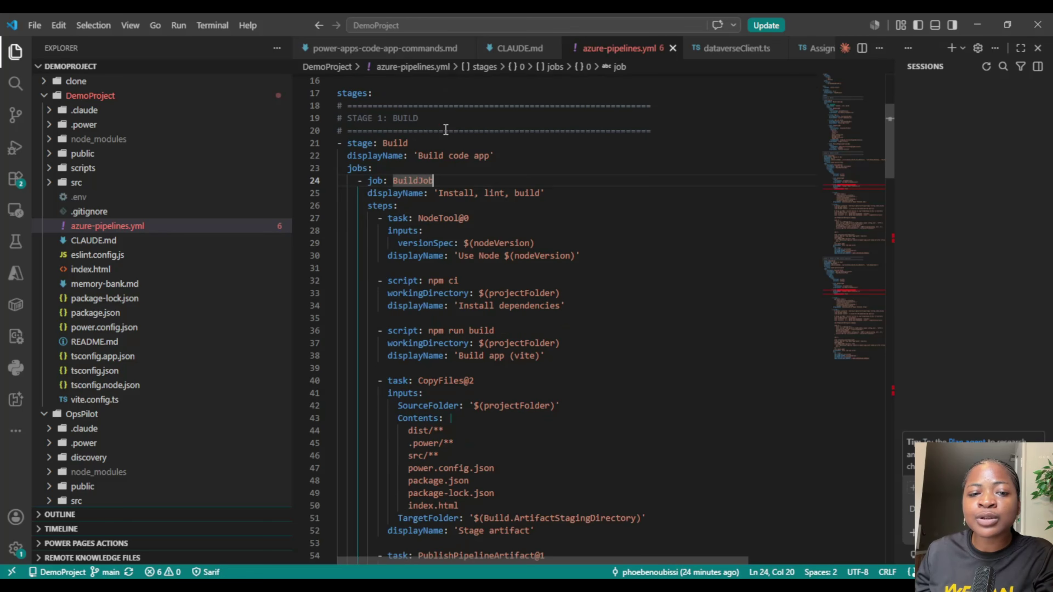
Step: Collapse the Build, DeployDev and DeployProd stages in azure-pipelines.yml for an overview of the pipeline
{"action": "left_click", "coordinate": [329, 143]}
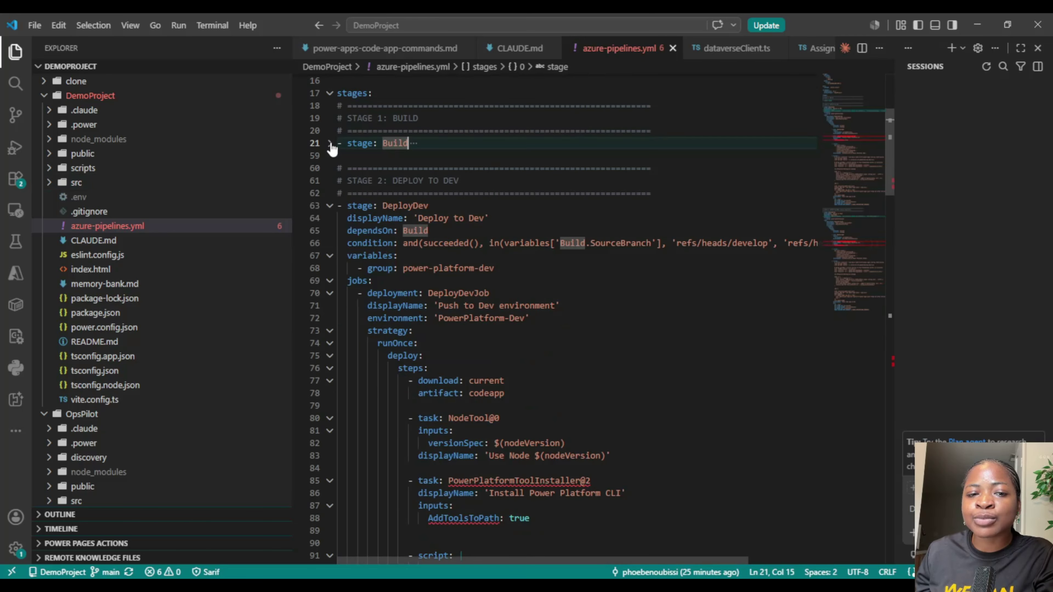
{"action": "left_click", "coordinate": [330, 206]}
{"action": "left_click", "coordinate": [329, 283]}
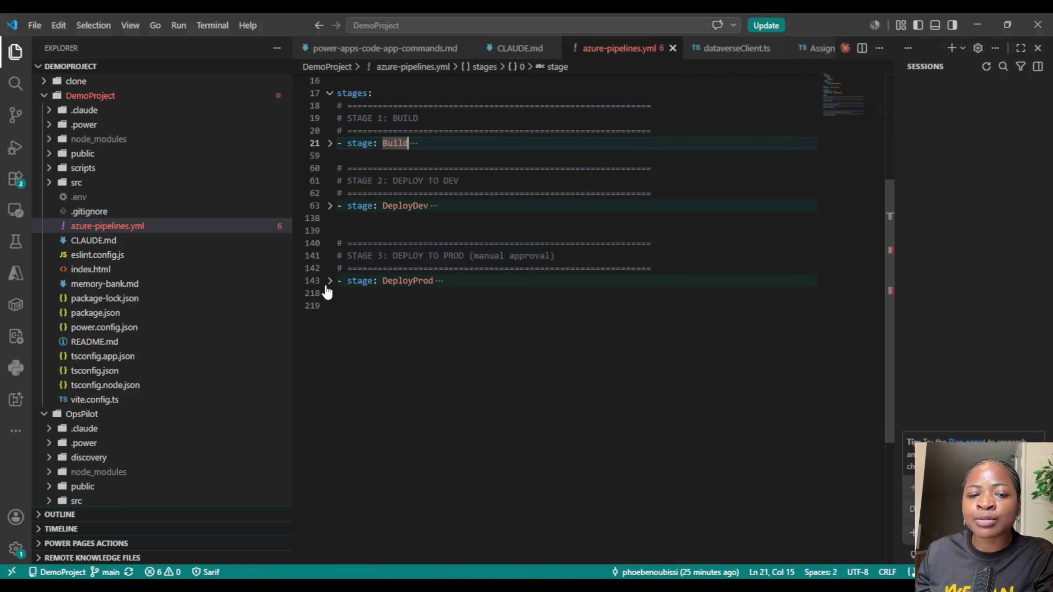
Step: Expand the Build stage and examine its Node setup, npm install and build scripts, and artifact copy and publish tasks
{"action": "left_click", "coordinate": [331, 143]}
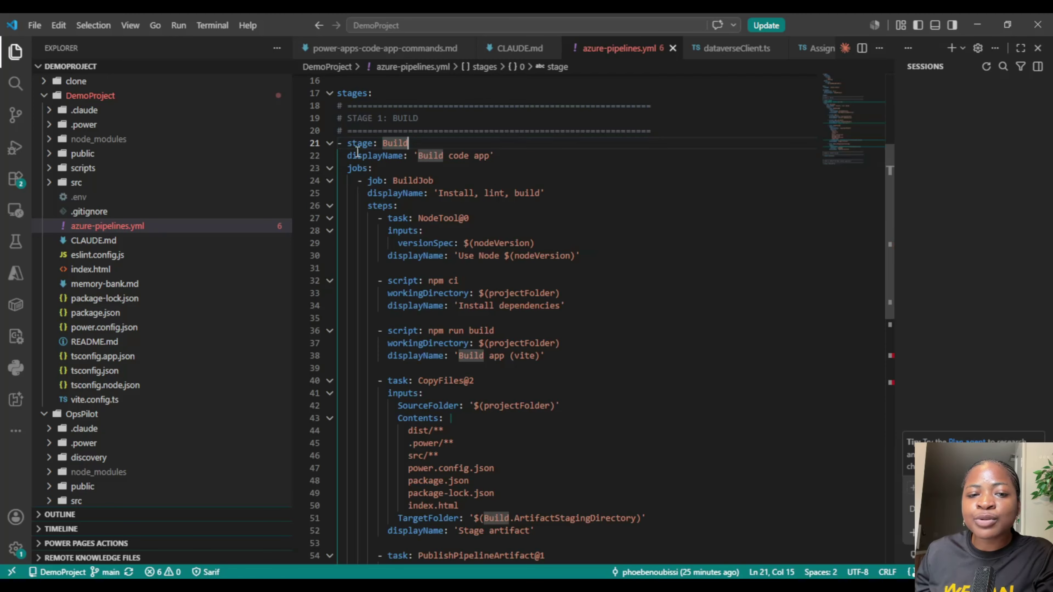
{"action": "scroll", "coordinate": [379, 166], "scroll_direction": "down", "scroll_amount": 1}
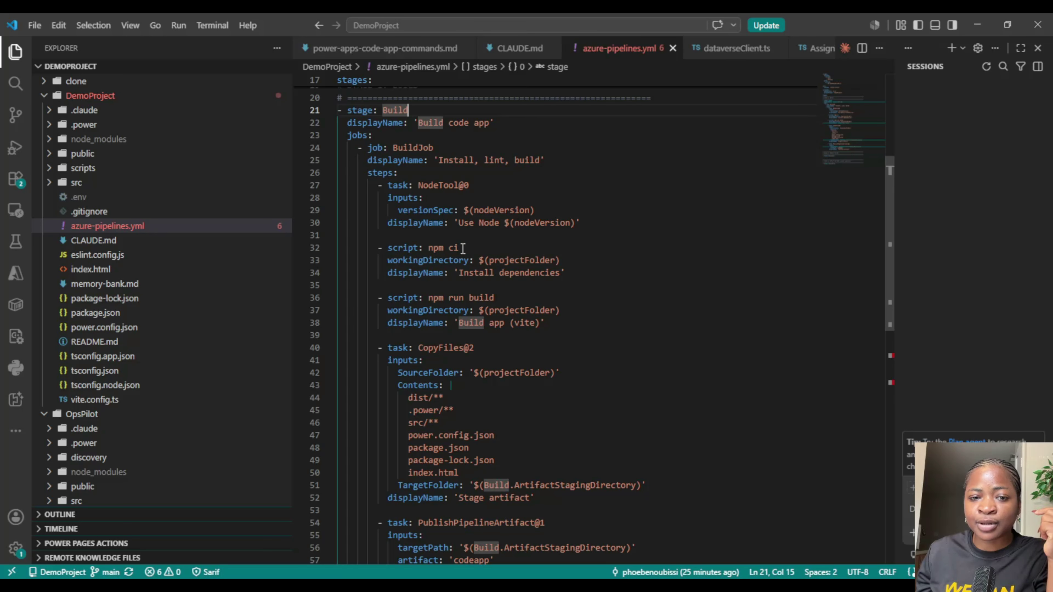
{"action": "scroll", "coordinate": [462, 247], "scroll_direction": "down", "scroll_amount": 1}
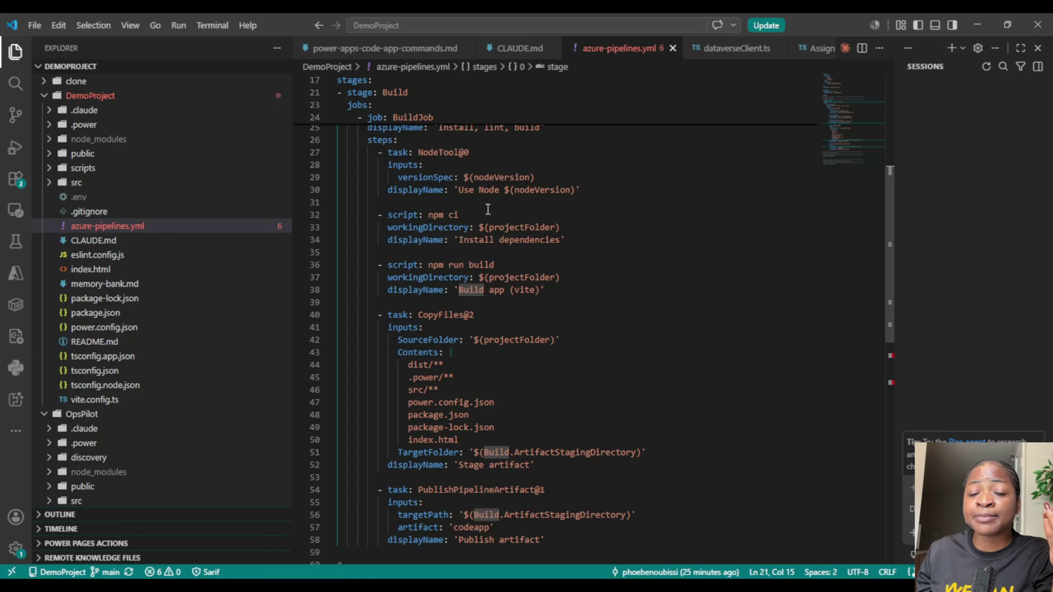
{"action": "scroll", "coordinate": [489, 226], "scroll_direction": "down", "scroll_amount": 1}
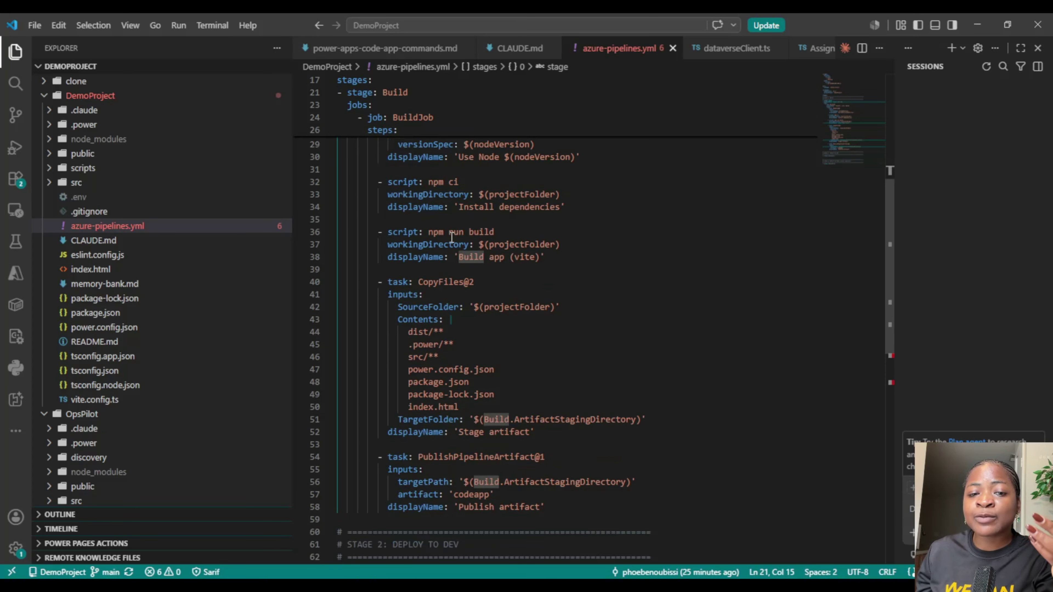
{"action": "scroll", "coordinate": [505, 261], "scroll_direction": "down", "scroll_amount": 3}
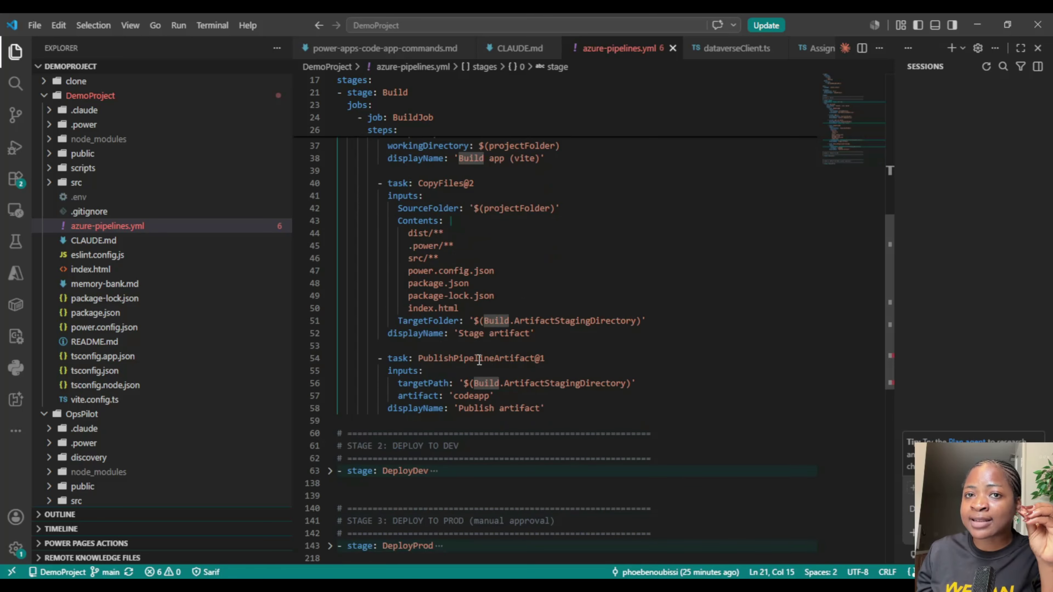
Step: Expand the DeployDev stage and examine its dependency, branch condition, variable group, target environment and first deployment steps
{"action": "scroll", "coordinate": [344, 356], "scroll_direction": "down", "scroll_amount": 4}
{"action": "left_click", "coordinate": [330, 336]}
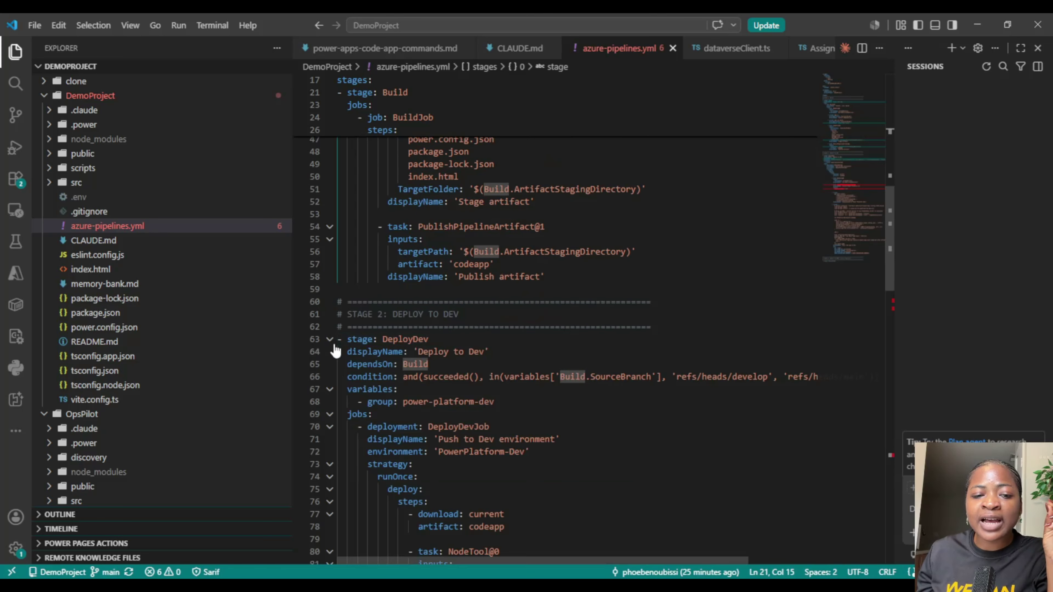
{"action": "scroll", "coordinate": [422, 332], "scroll_direction": "down", "scroll_amount": 1}
{"action": "scroll", "coordinate": [422, 332], "scroll_direction": "down", "scroll_amount": 1}
{"action": "scroll", "coordinate": [495, 286], "scroll_direction": "down", "scroll_amount": 1}
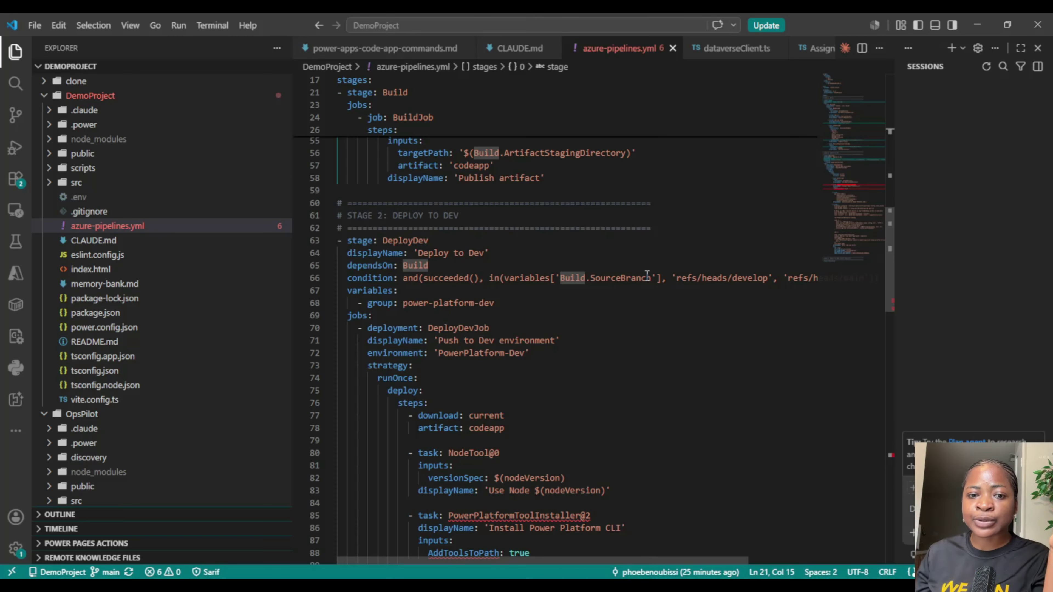
{"action": "scroll", "coordinate": [537, 348], "scroll_direction": "down", "scroll_amount": 1}
{"action": "scroll", "coordinate": [539, 351], "scroll_direction": "down", "scroll_amount": 2}
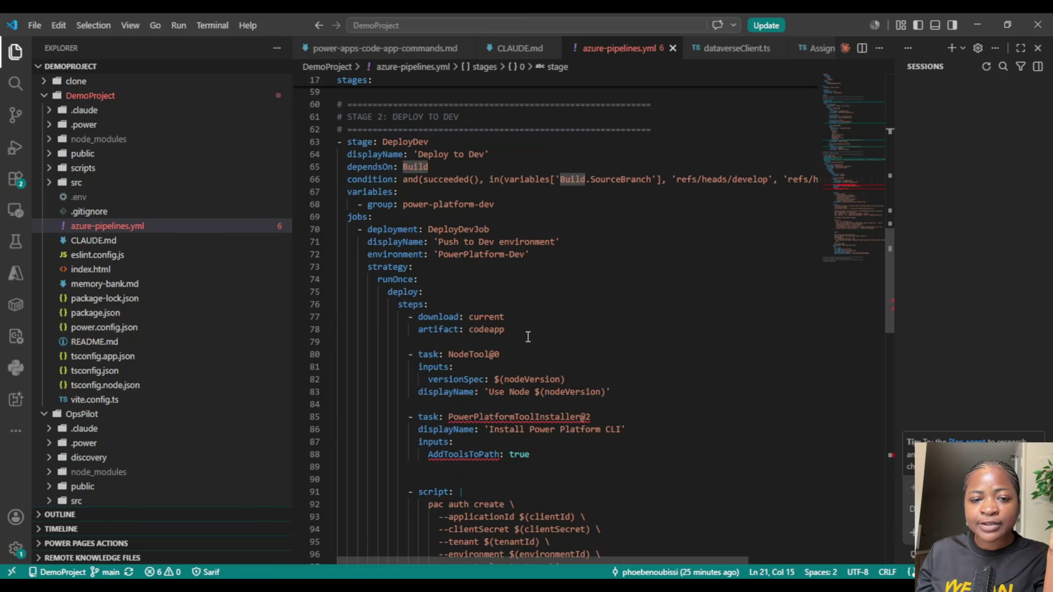
{"action": "mouse_move", "coordinate": [446, 254]}
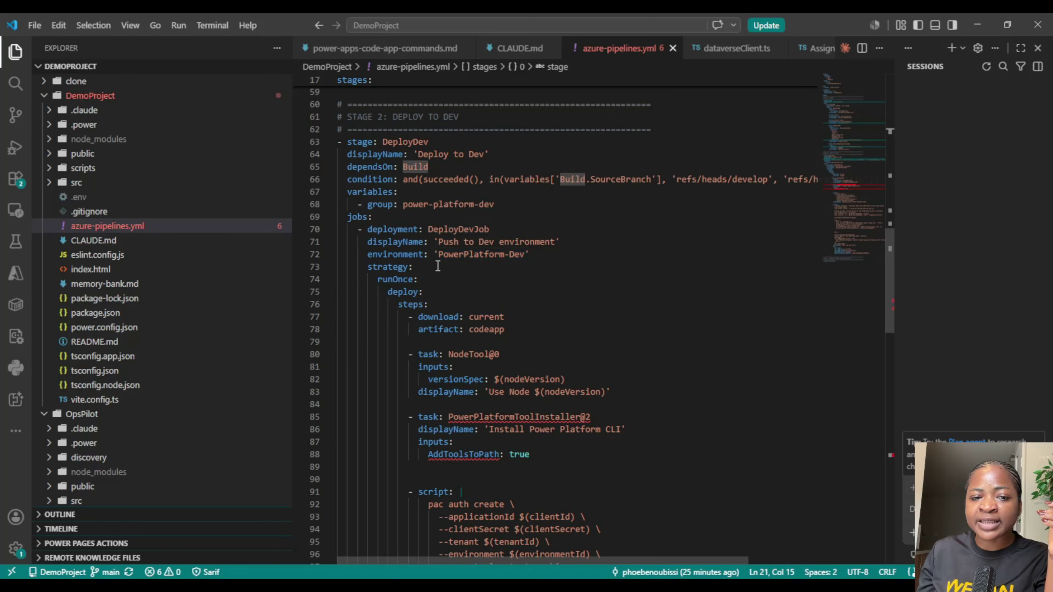
Step: Examine the DeployDev stage's Power Platform CLI installation, pac auth create script, code app push script and environment variables
{"action": "scroll", "coordinate": [456, 270], "scroll_direction": "down", "scroll_amount": 6}
{"action": "scroll", "coordinate": [467, 276], "scroll_direction": "up", "scroll_amount": 4}
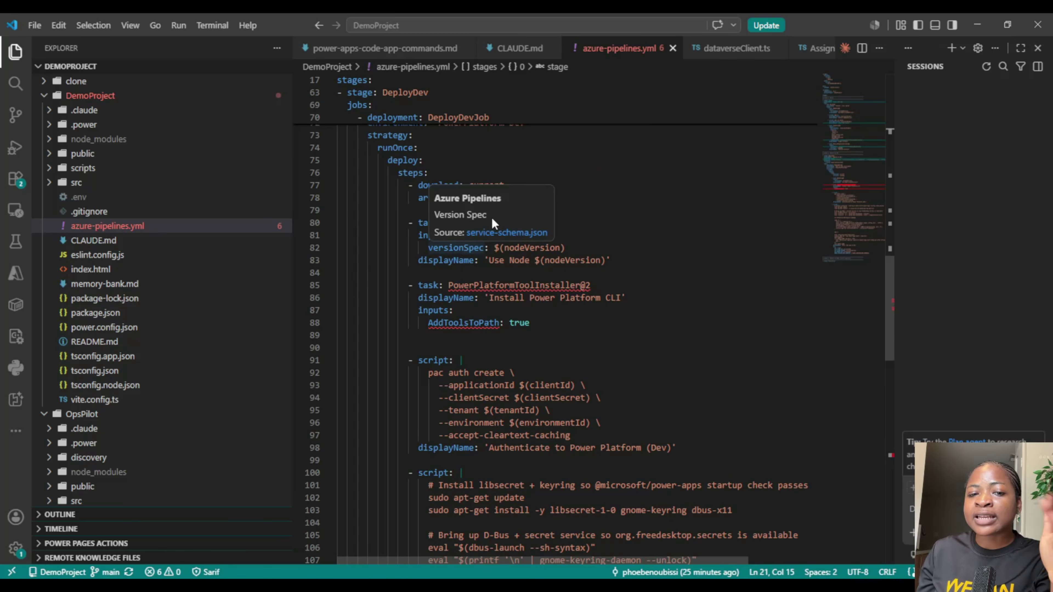
{"action": "scroll", "coordinate": [525, 272], "scroll_direction": "down", "scroll_amount": 2}
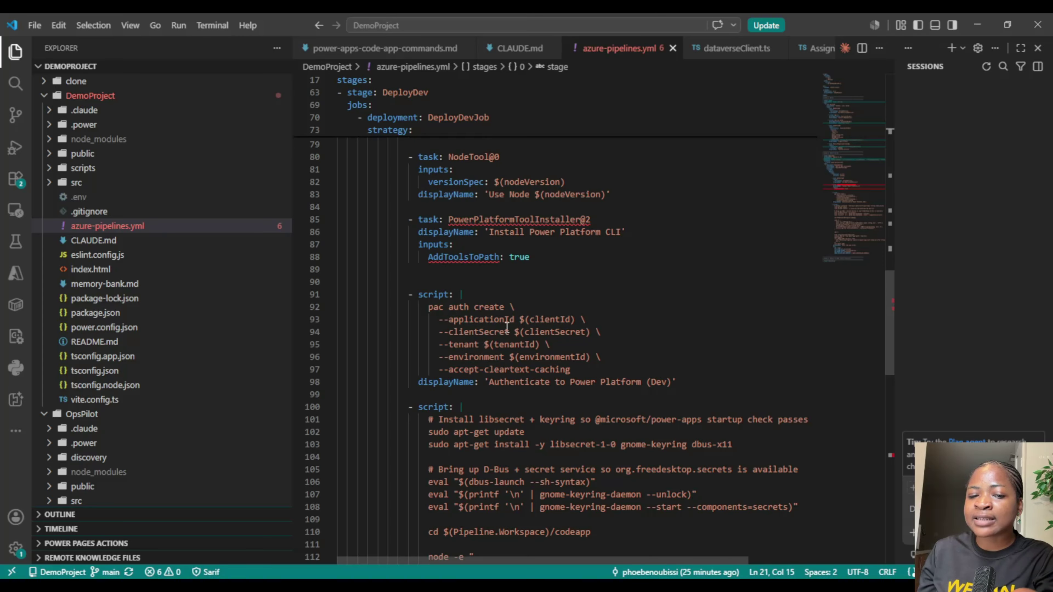
{"action": "scroll", "coordinate": [542, 338], "scroll_direction": "down", "scroll_amount": 6}
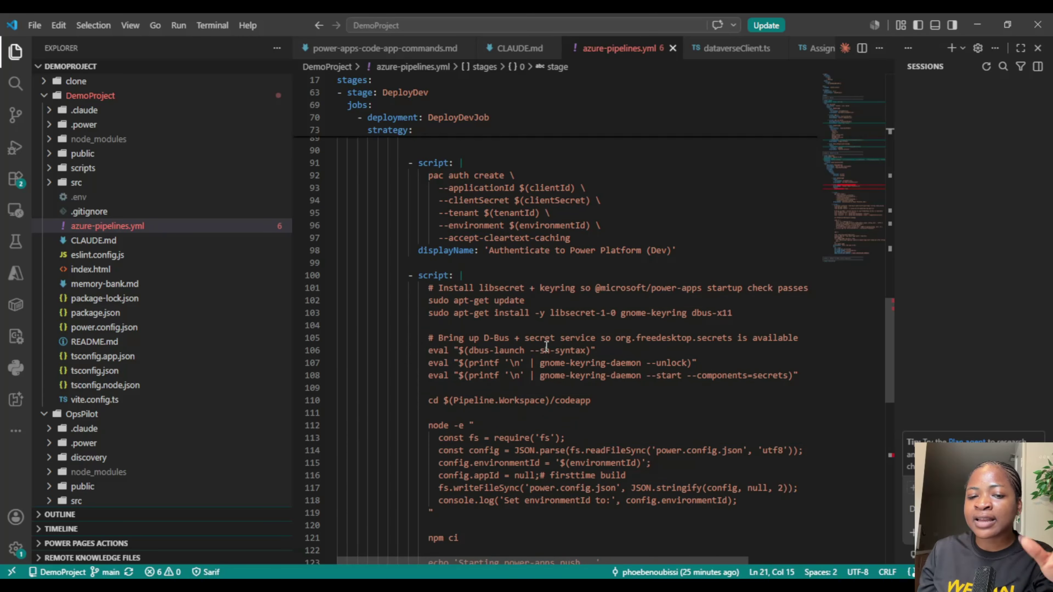
{"action": "scroll", "coordinate": [542, 344], "scroll_direction": "down", "scroll_amount": 3}
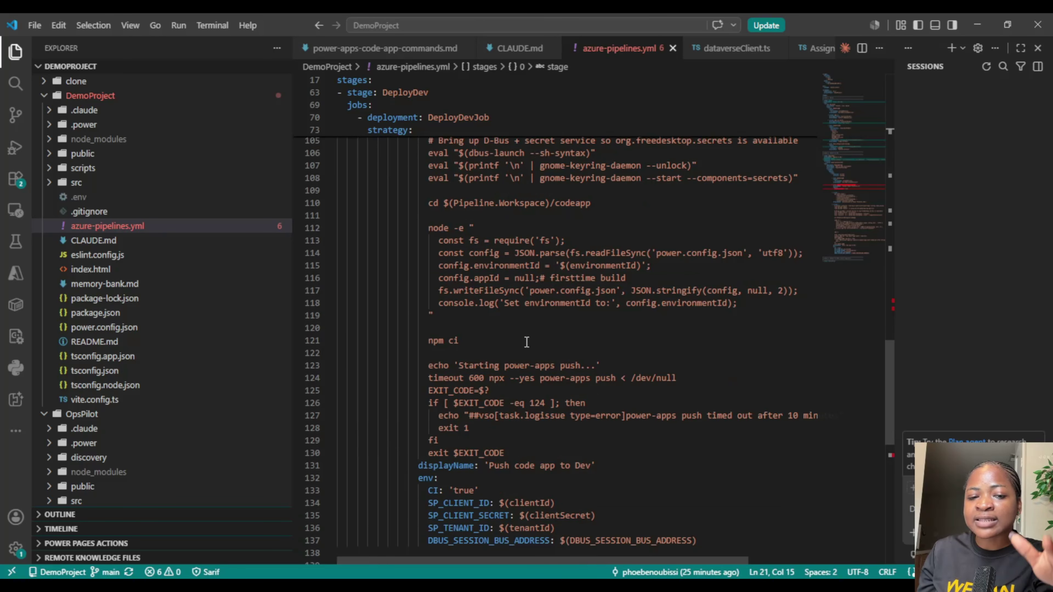
{"action": "scroll", "coordinate": [464, 346], "scroll_direction": "down", "scroll_amount": 1}
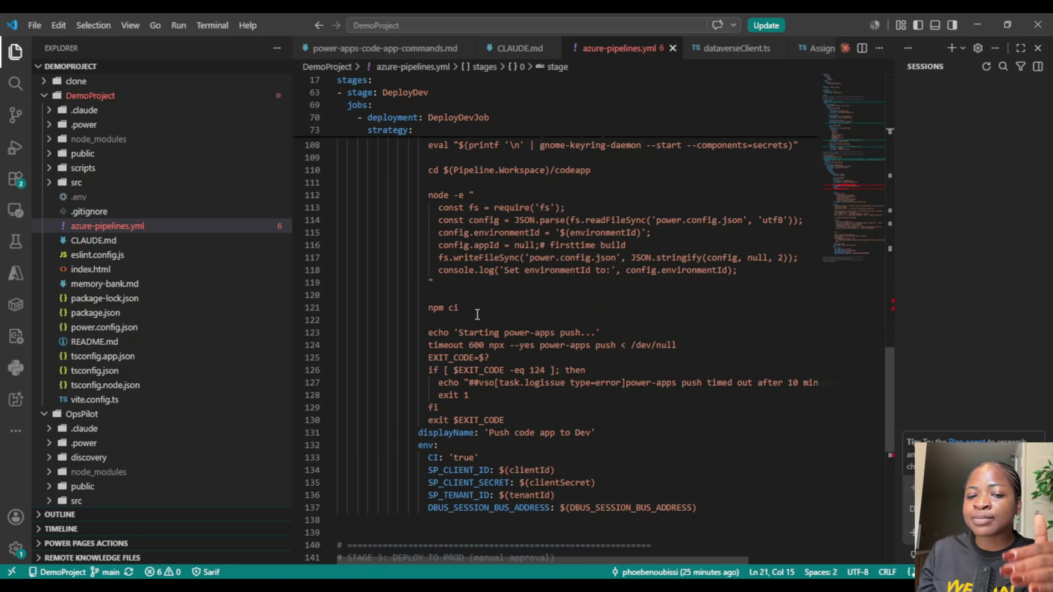
{"action": "scroll", "coordinate": [477, 320], "scroll_direction": "down", "scroll_amount": 3}
{"action": "scroll", "coordinate": [489, 322], "scroll_direction": "down", "scroll_amount": 3}
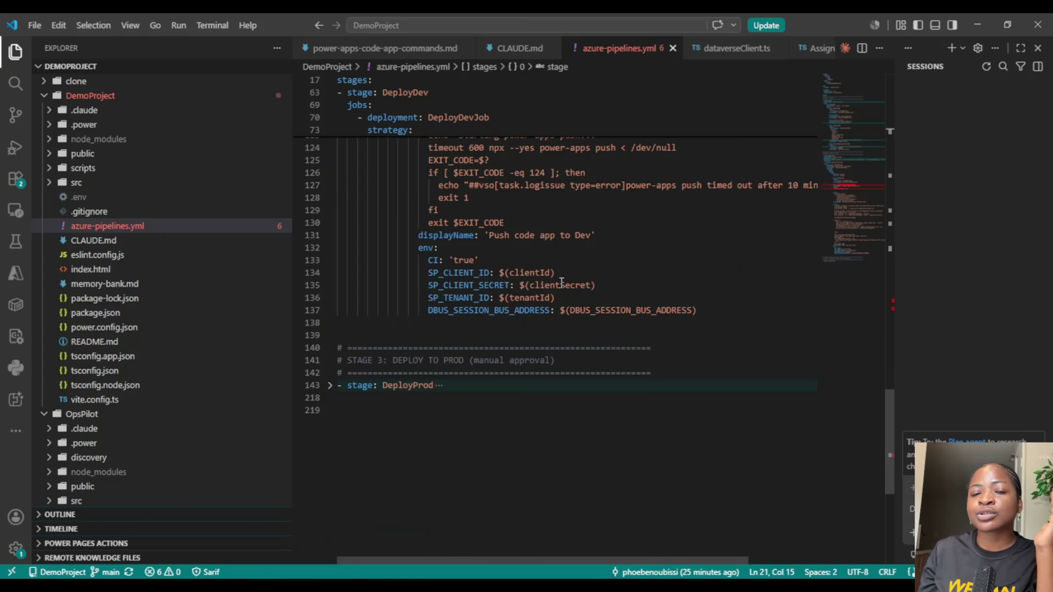
Step: Expand the DeployProd stage and examine its condition, variable group, authentication script and push script through the end of the file
{"action": "left_click", "coordinate": [330, 386]}
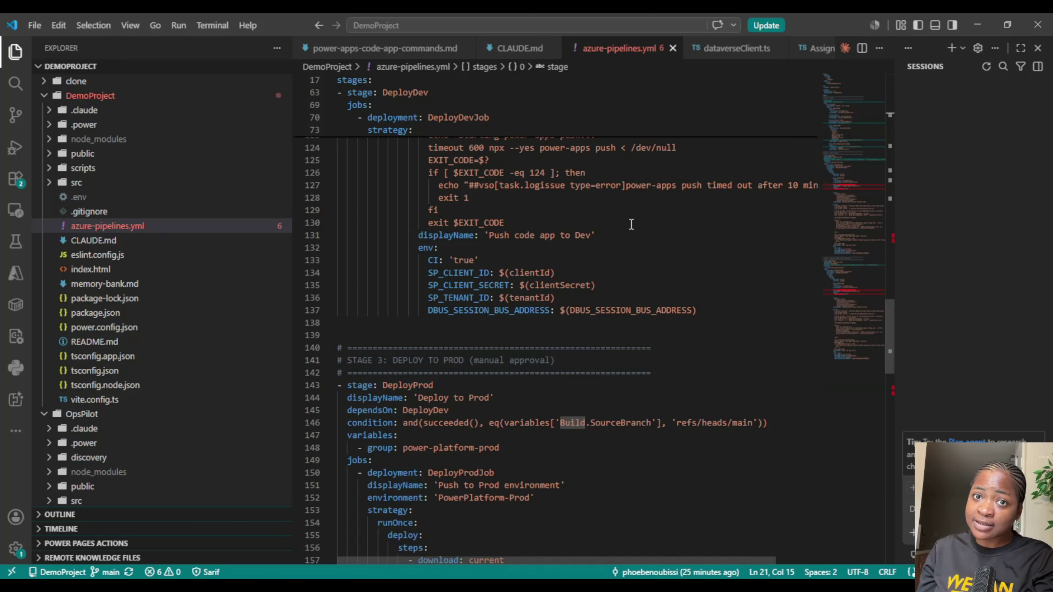
{"action": "scroll", "coordinate": [630, 226], "scroll_direction": "down", "scroll_amount": 7}
{"action": "scroll", "coordinate": [594, 311], "scroll_direction": "down", "scroll_amount": 5}
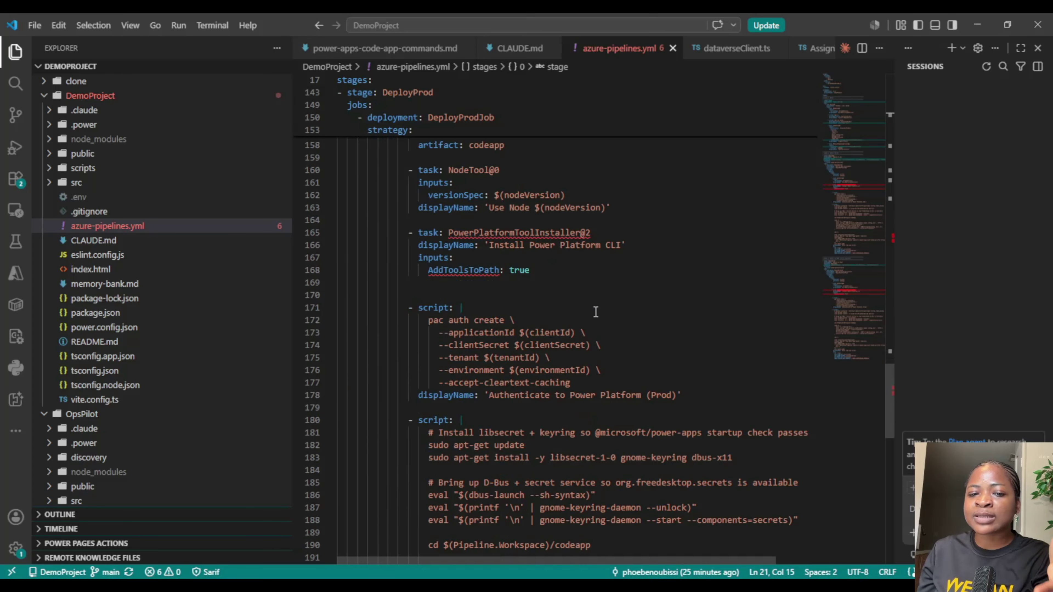
{"action": "scroll", "coordinate": [630, 323], "scroll_direction": "down", "scroll_amount": 11}
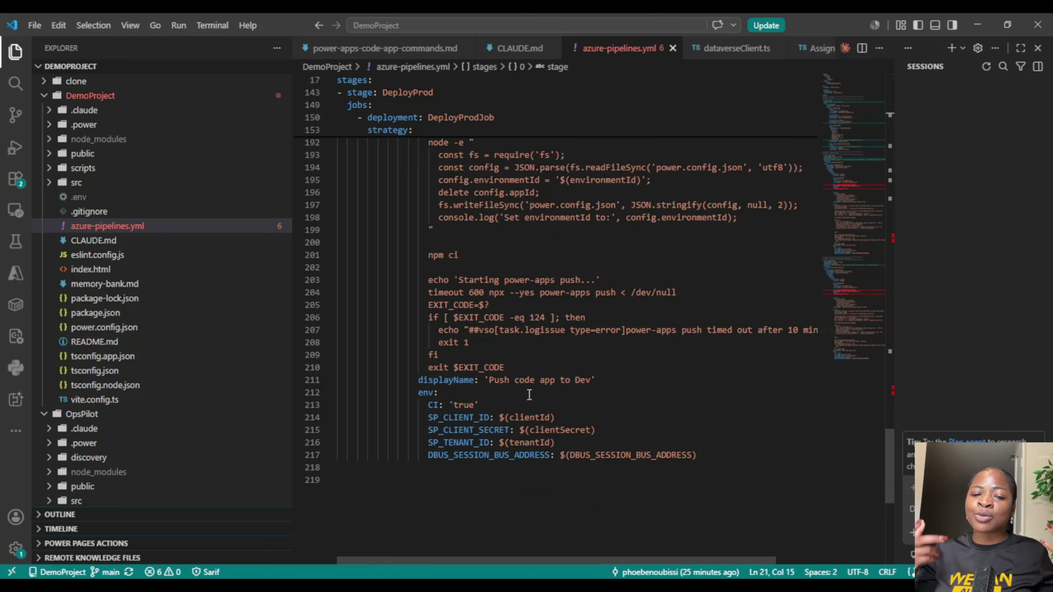
Step: Switch to the Word pipeline guide and examine its introduction and the "What the pipeline does" section
{"action": "double_click", "coordinate": [503, 417]}
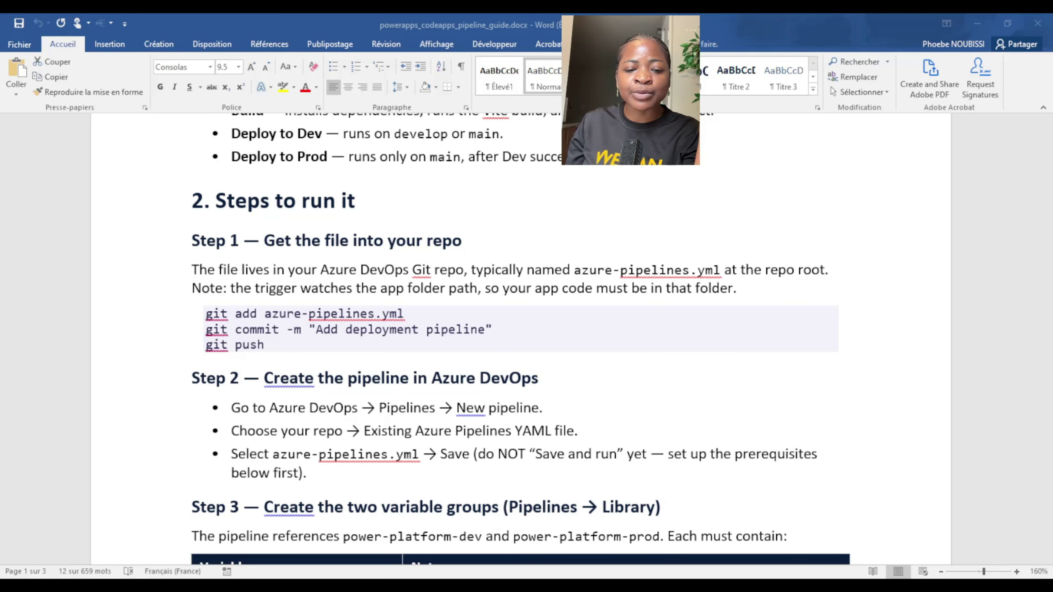
{"action": "left_click", "coordinate": [458, 341]}
{"action": "scroll", "coordinate": [458, 341], "scroll_direction": "down", "scroll_amount": 5}
{"action": "scroll", "coordinate": [383, 330], "scroll_direction": "up", "scroll_amount": 6}
{"action": "scroll", "coordinate": [383, 330], "scroll_direction": "up", "scroll_amount": 5}
{"action": "scroll", "coordinate": [378, 276], "scroll_direction": "down", "scroll_amount": 1}
{"action": "scroll", "coordinate": [378, 275], "scroll_direction": "down", "scroll_amount": 1}
{"action": "scroll", "coordinate": [380, 276], "scroll_direction": "up", "scroll_amount": 2}
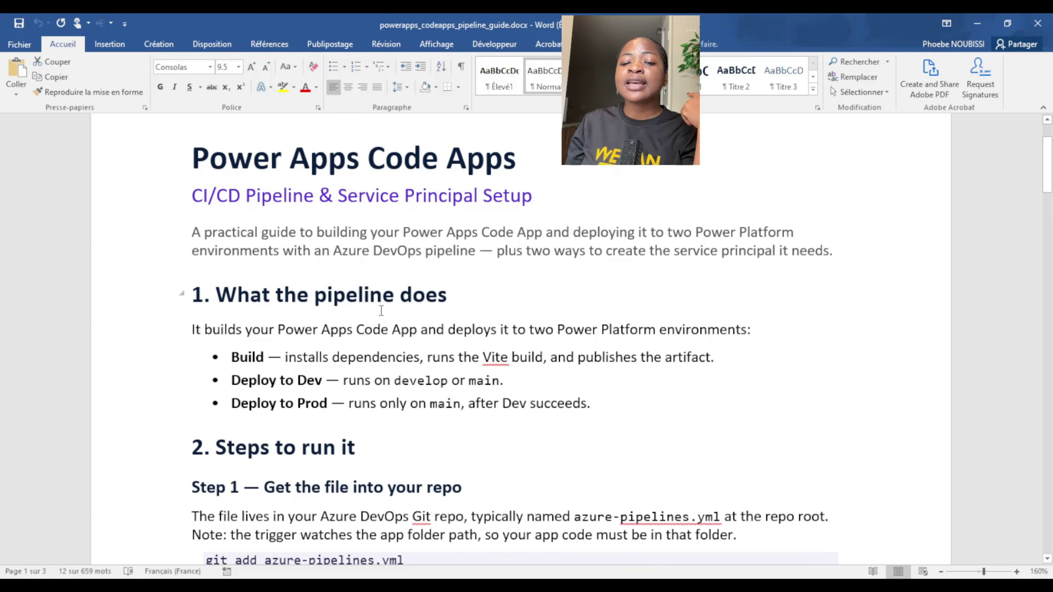
{"action": "scroll", "coordinate": [381, 310], "scroll_direction": "down", "scroll_amount": 3}
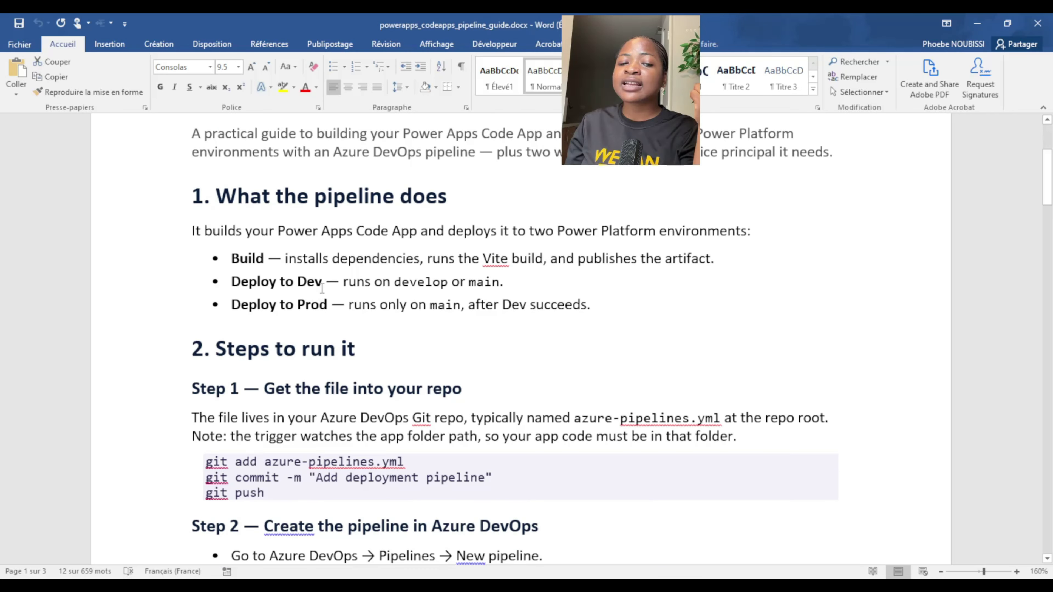
{"action": "scroll", "coordinate": [325, 294], "scroll_direction": "down", "scroll_amount": 1}
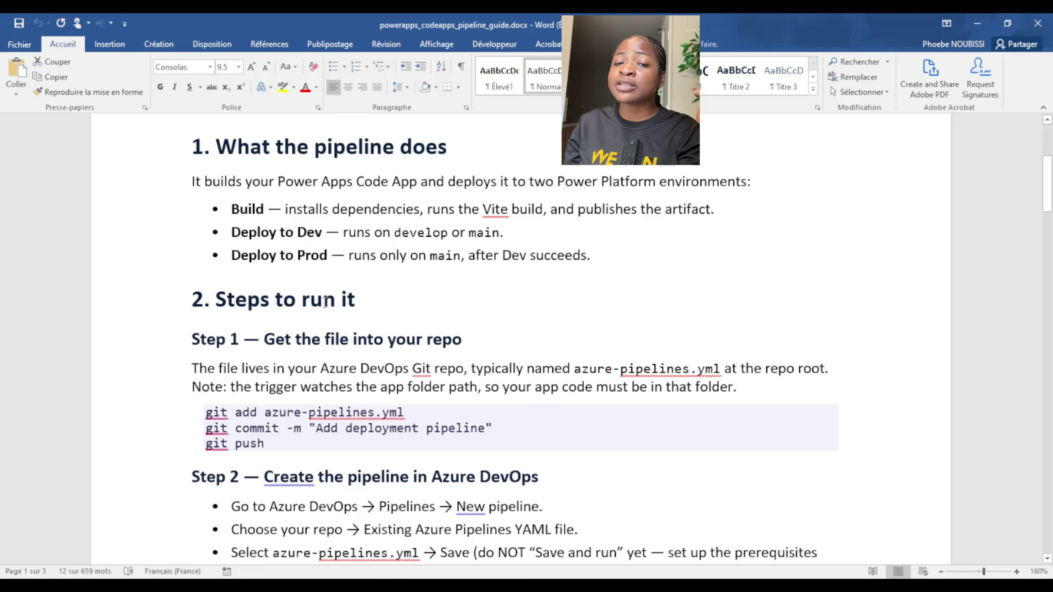
Step: Examine the guide's "Steps to run it" section, from adding the YAML file to the repo through triggering the pipeline
{"action": "scroll", "coordinate": [325, 301], "scroll_direction": "down", "scroll_amount": 1}
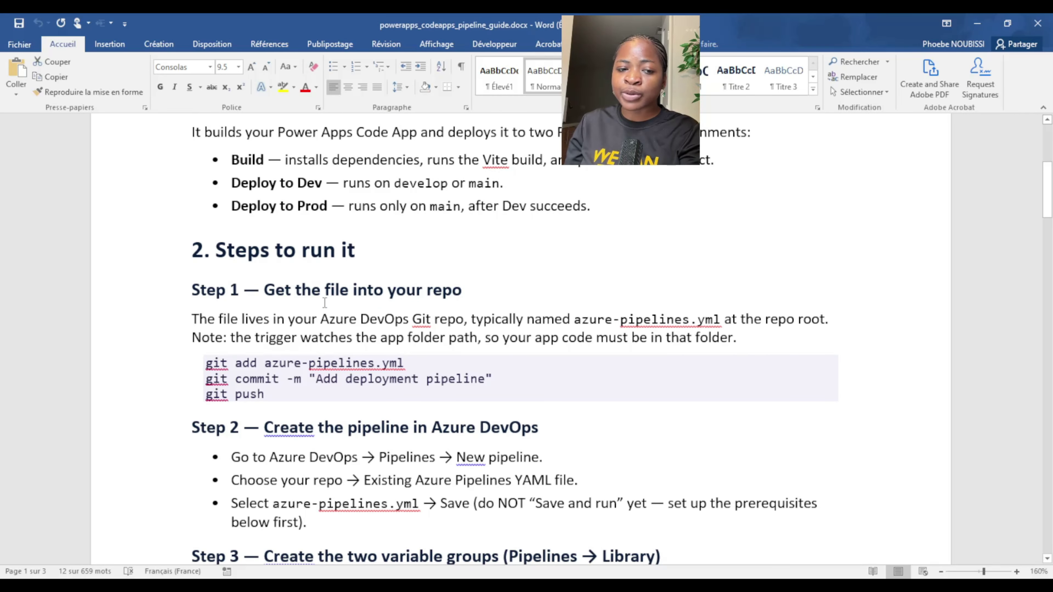
{"action": "scroll", "coordinate": [324, 302], "scroll_direction": "down", "scroll_amount": 1}
{"action": "scroll", "coordinate": [260, 313], "scroll_direction": "down", "scroll_amount": 2}
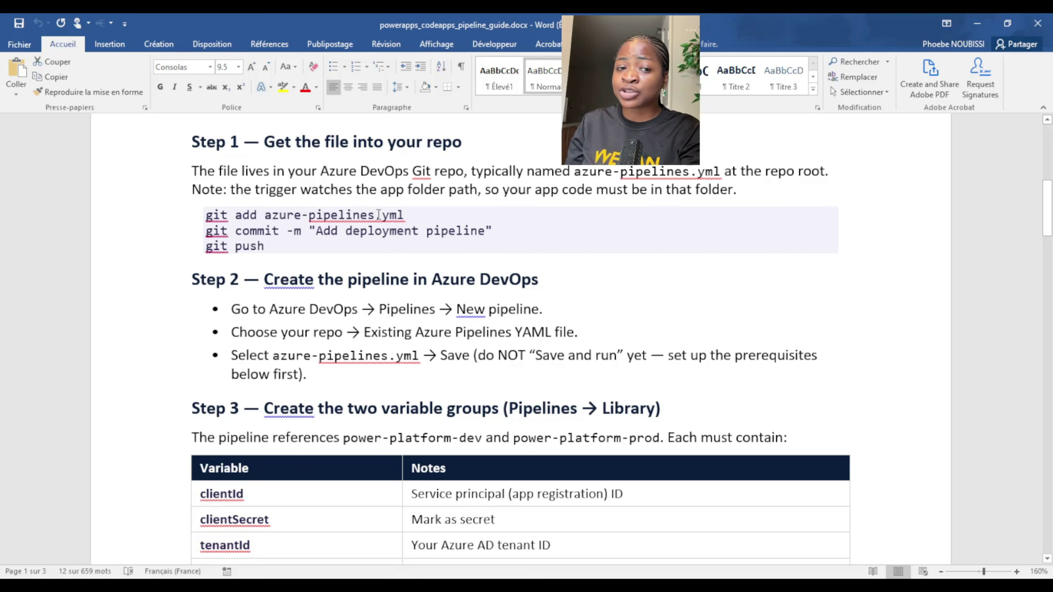
{"action": "scroll", "coordinate": [382, 215], "scroll_direction": "down", "scroll_amount": 1}
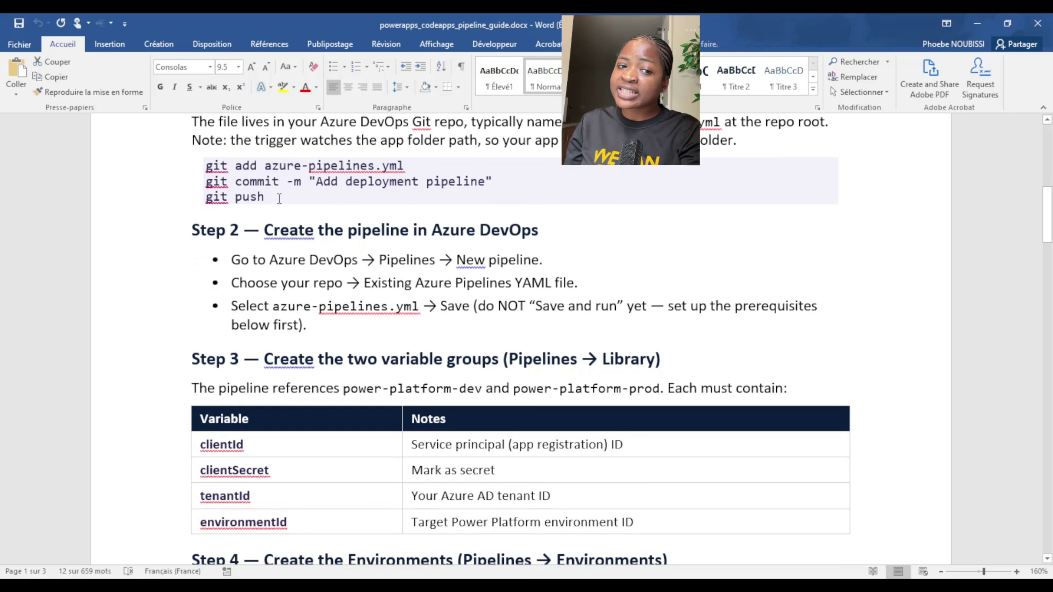
{"action": "scroll", "coordinate": [279, 193], "scroll_direction": "down", "scroll_amount": 1}
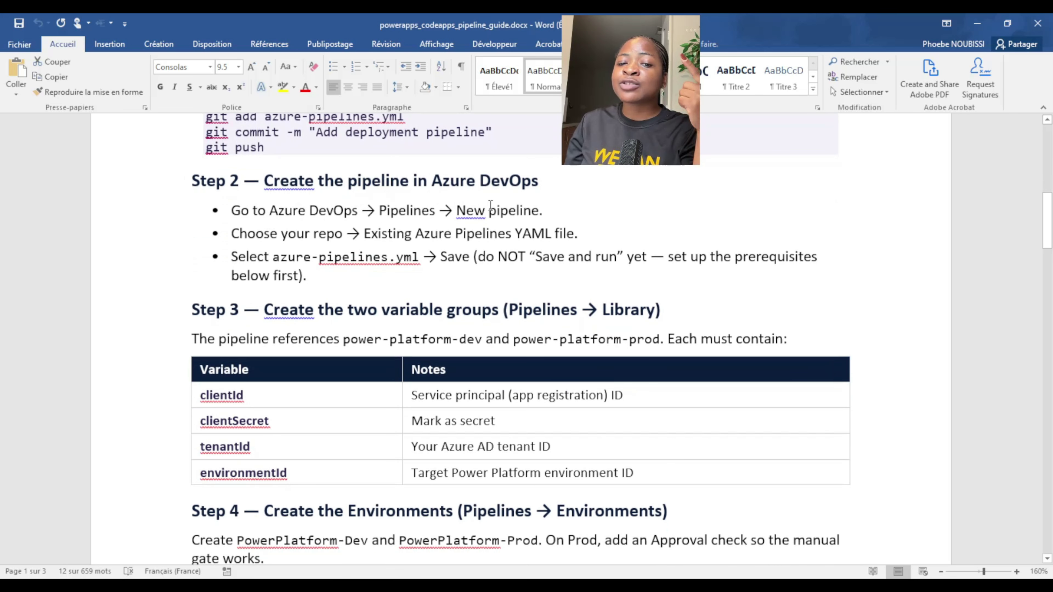
{"action": "scroll", "coordinate": [502, 192], "scroll_direction": "down", "scroll_amount": 3}
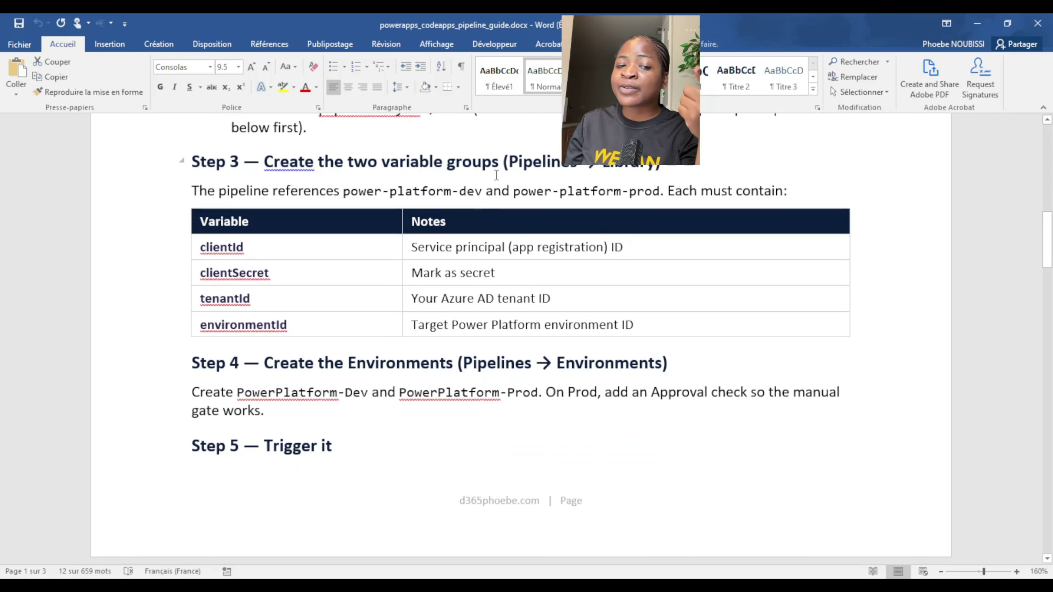
{"action": "scroll", "coordinate": [497, 174], "scroll_direction": "down", "scroll_amount": 3}
{"action": "scroll", "coordinate": [396, 256], "scroll_direction": "down", "scroll_amount": 6}
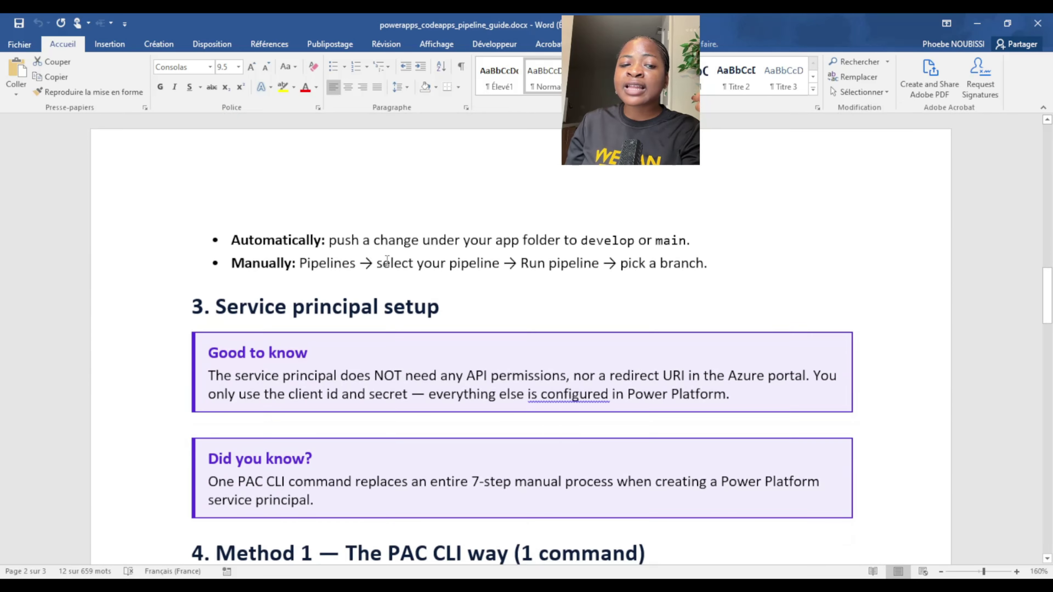
Step: Examine the guide's service principal setup notes and the Method 1 PAC CLI command with its optional parameters and actions
{"action": "scroll", "coordinate": [411, 270], "scroll_direction": "up", "scroll_amount": 7}
{"action": "scroll", "coordinate": [436, 289], "scroll_direction": "down", "scroll_amount": 10}
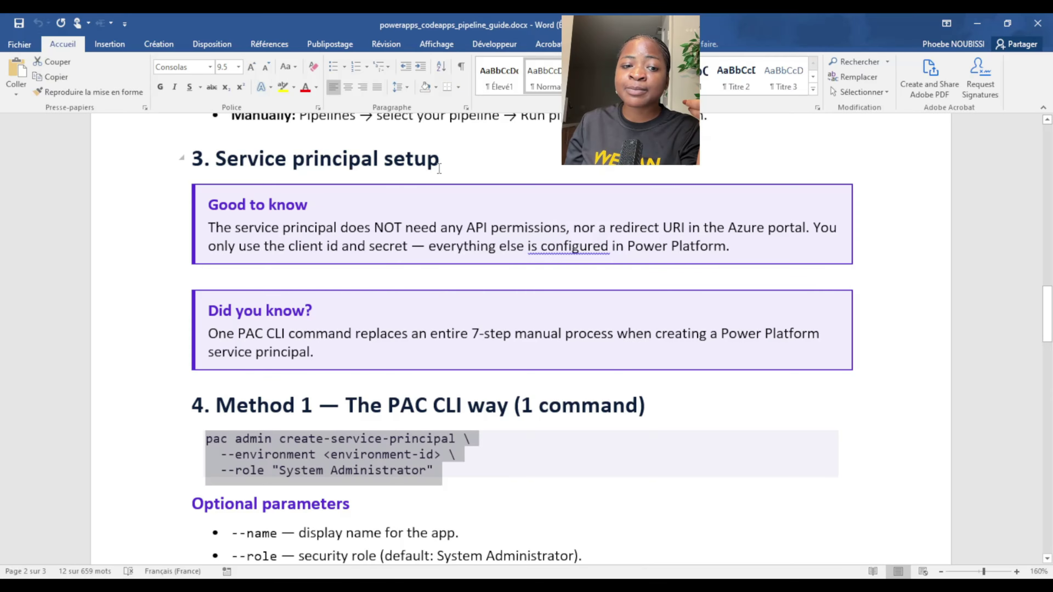
{"action": "scroll", "coordinate": [439, 168], "scroll_direction": "down", "scroll_amount": 3}
{"action": "scroll", "coordinate": [439, 168], "scroll_direction": "down", "scroll_amount": 1}
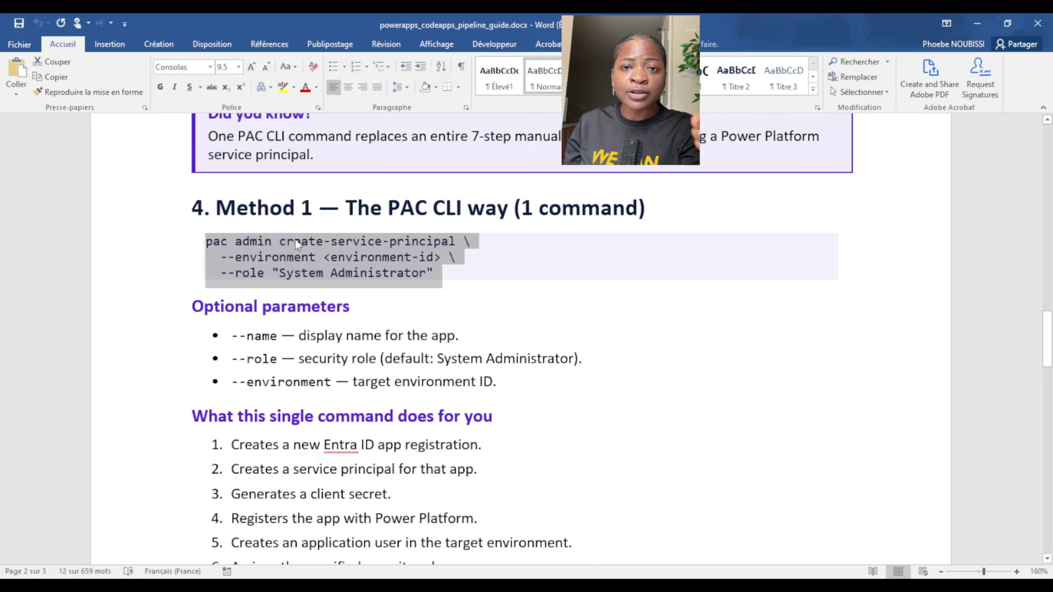
{"action": "scroll", "coordinate": [297, 244], "scroll_direction": "down", "scroll_amount": 5}
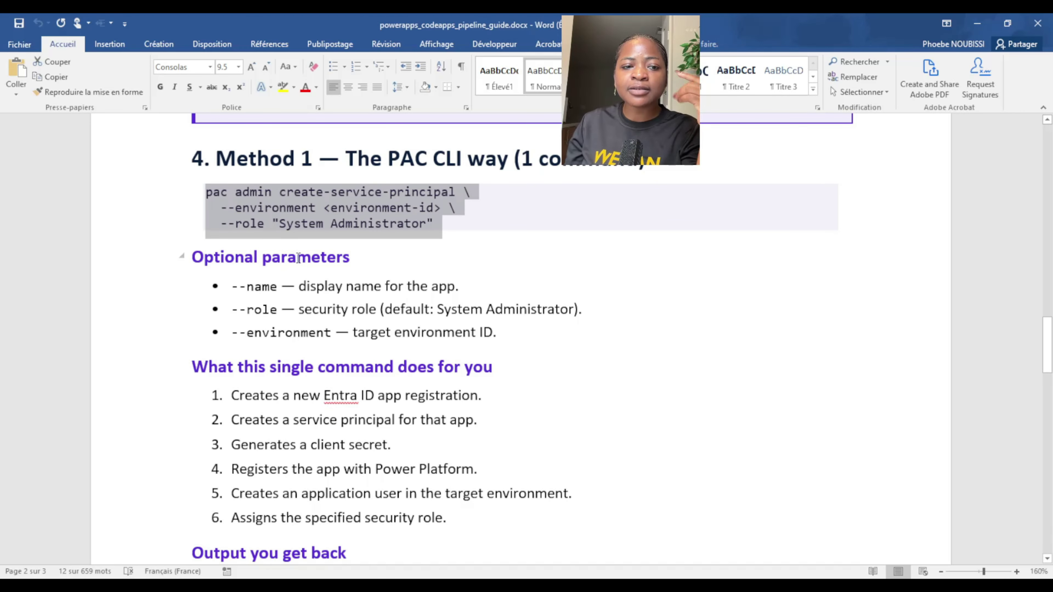